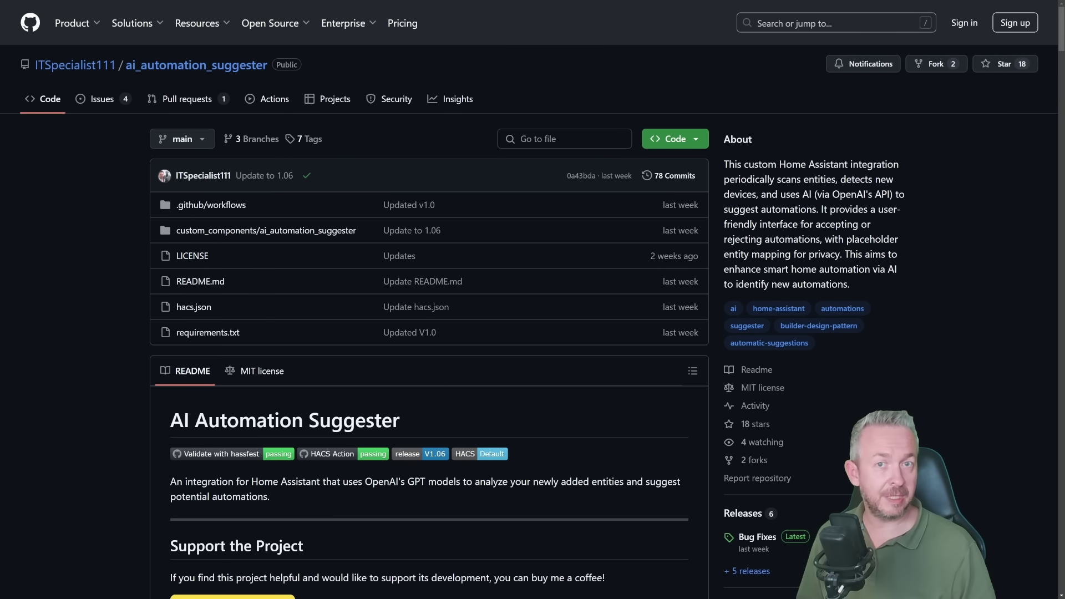
Copy the repository URL from the README's Installation section.
scroll(430, 314, "down", 20)
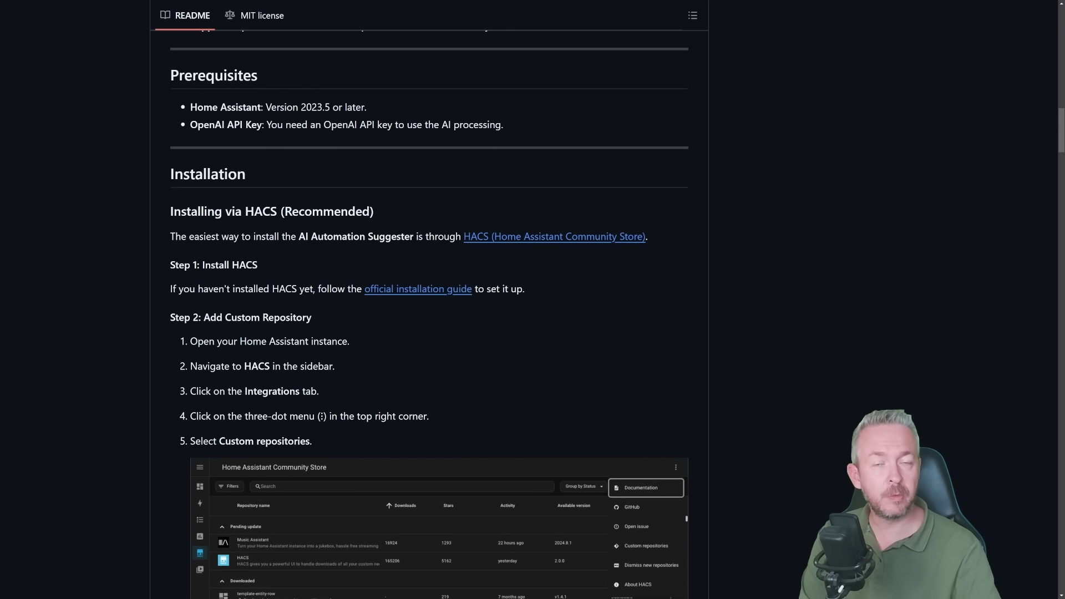
scroll(429, 314, "down", 13)
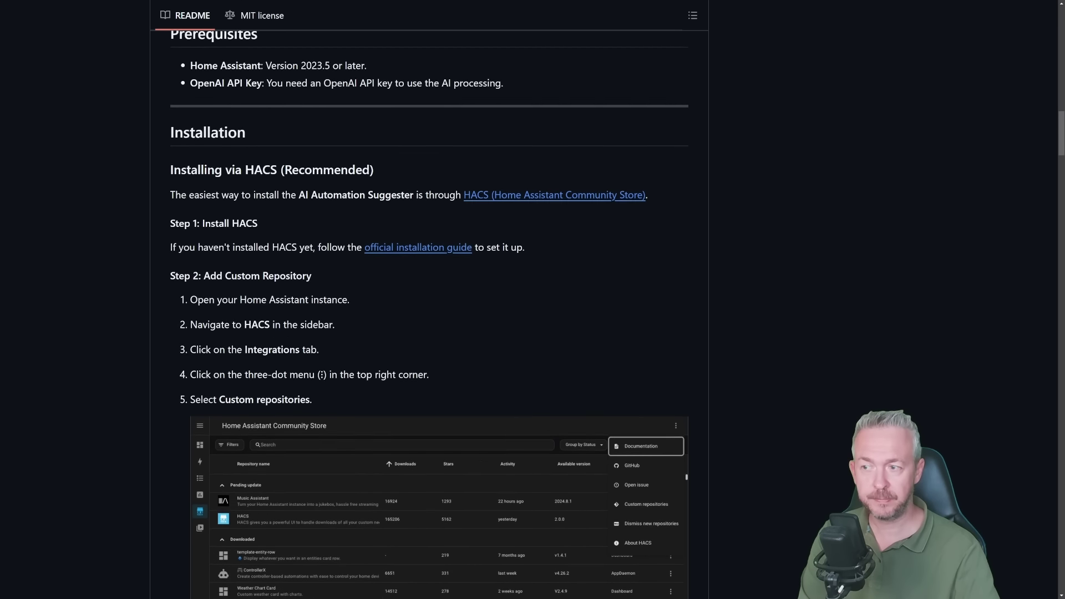
left_click(674, 155)
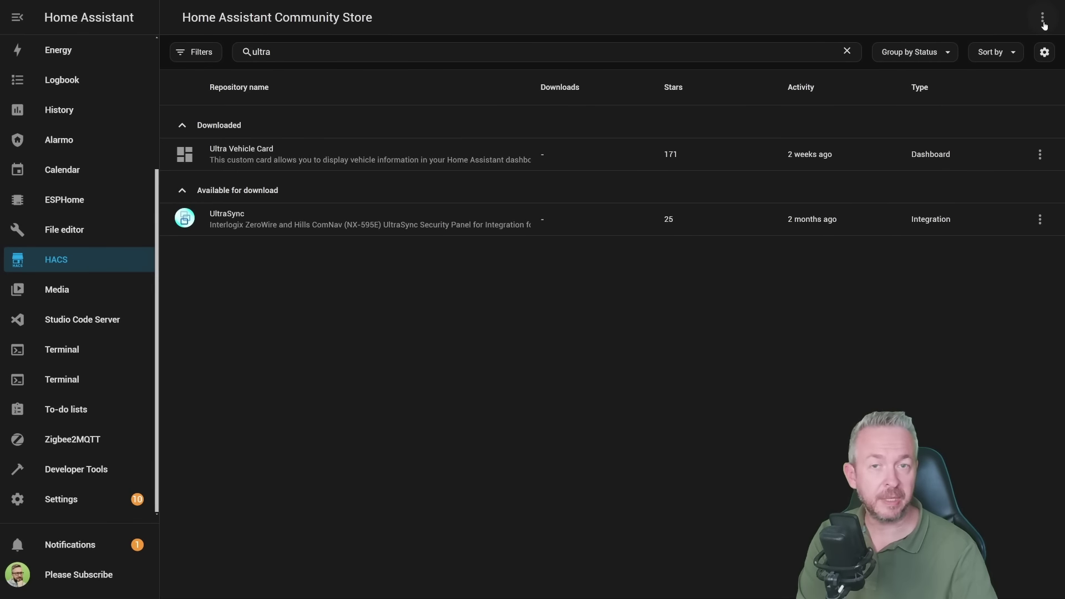
Paste the copied URL into HACS custom repositories as type Integration and add it.
left_click(1042, 21)
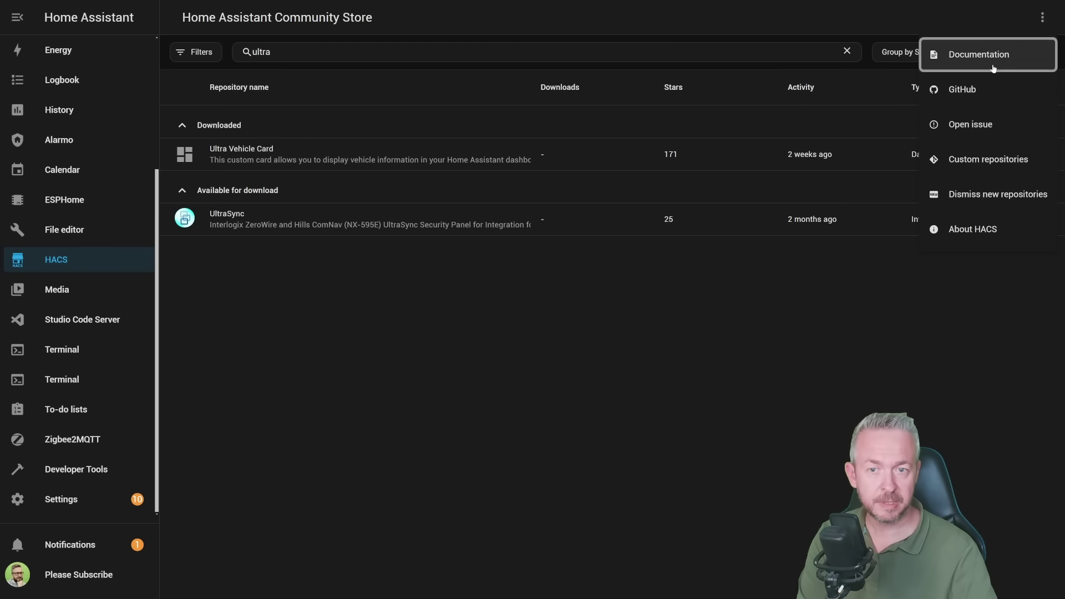
left_click(970, 160)
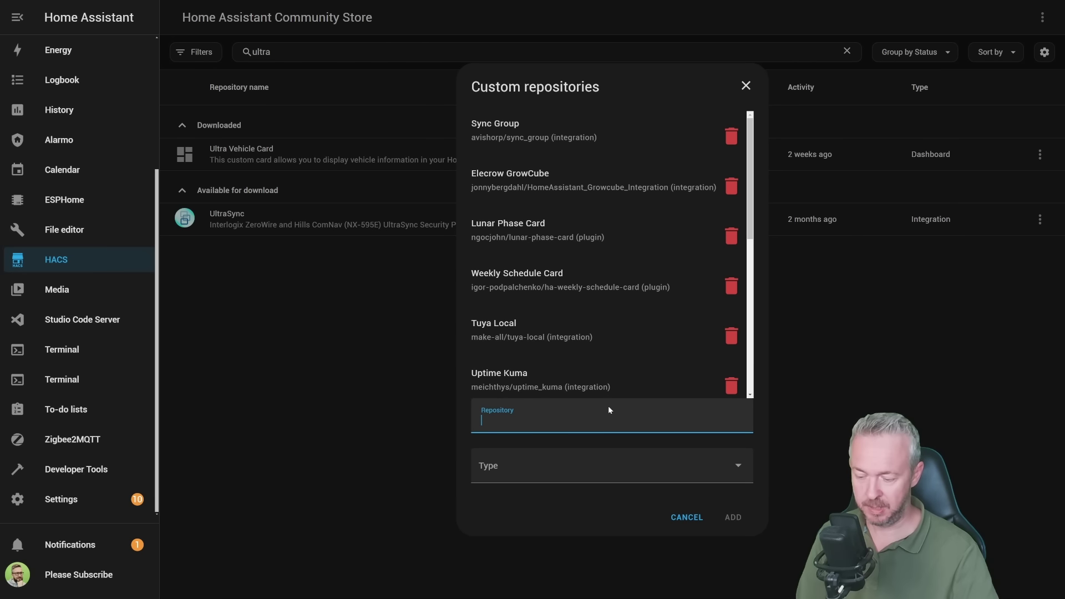
key("ctrl+v")
left_click(532, 471)
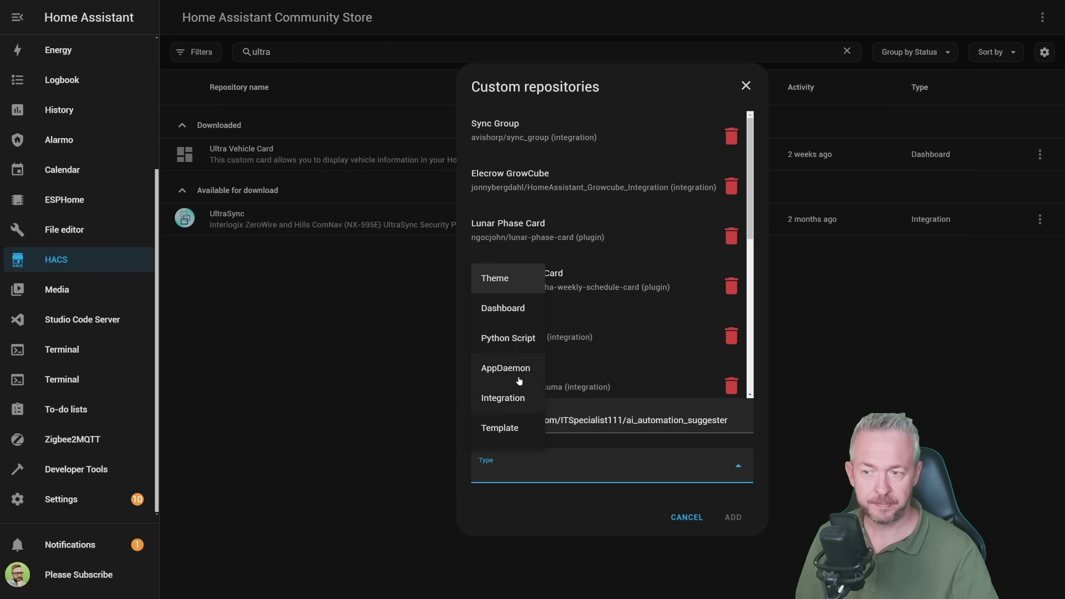
left_click(505, 395)
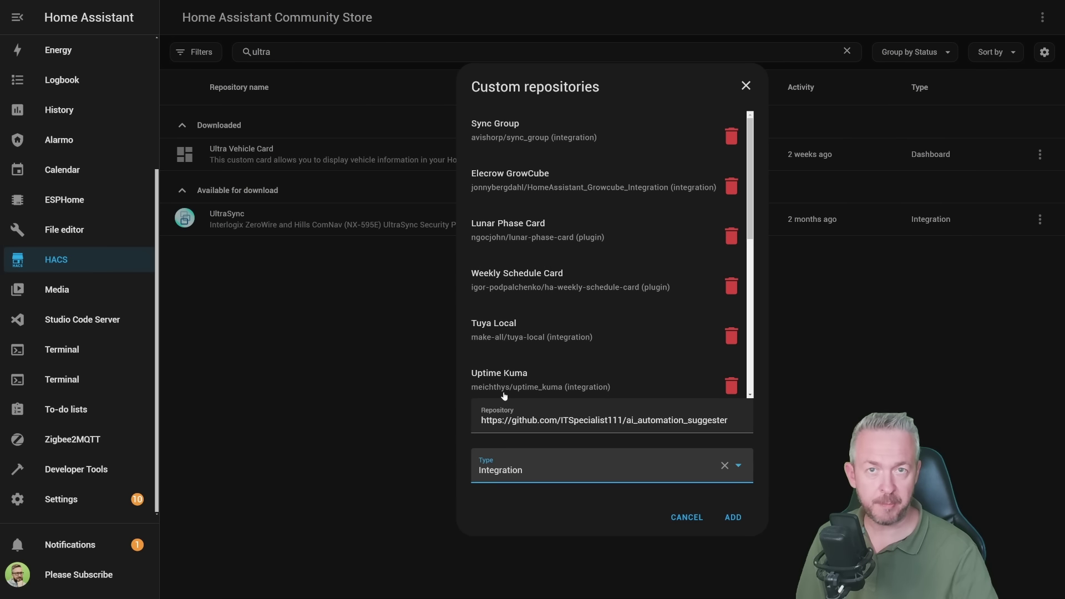
left_click(727, 519)
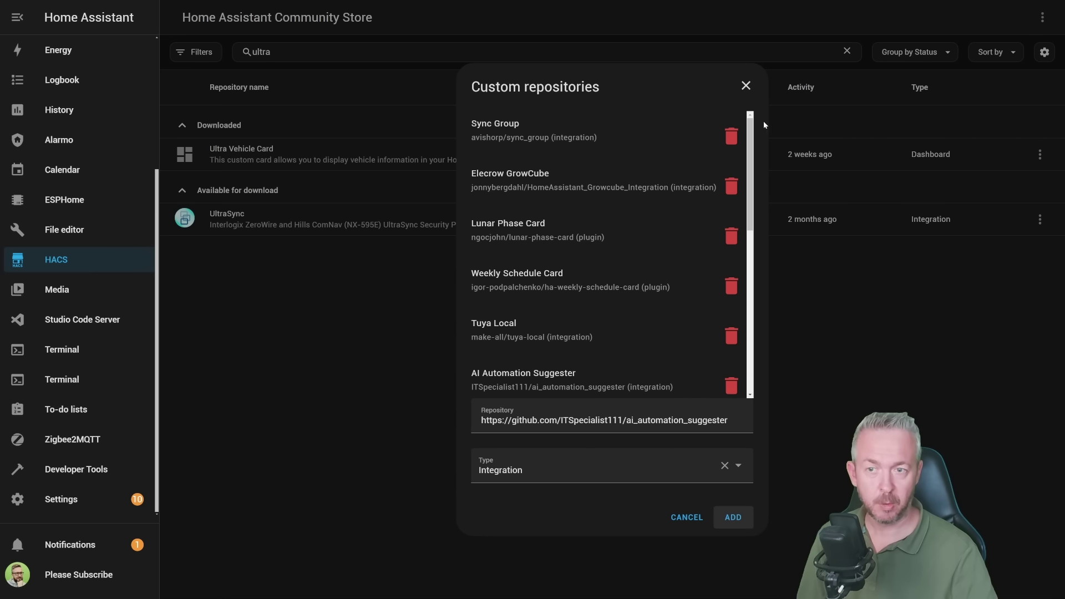
left_click(745, 84)
Search HACS for 'ai au' and download AI Automation Suggester version 1.06.
double_click(417, 59)
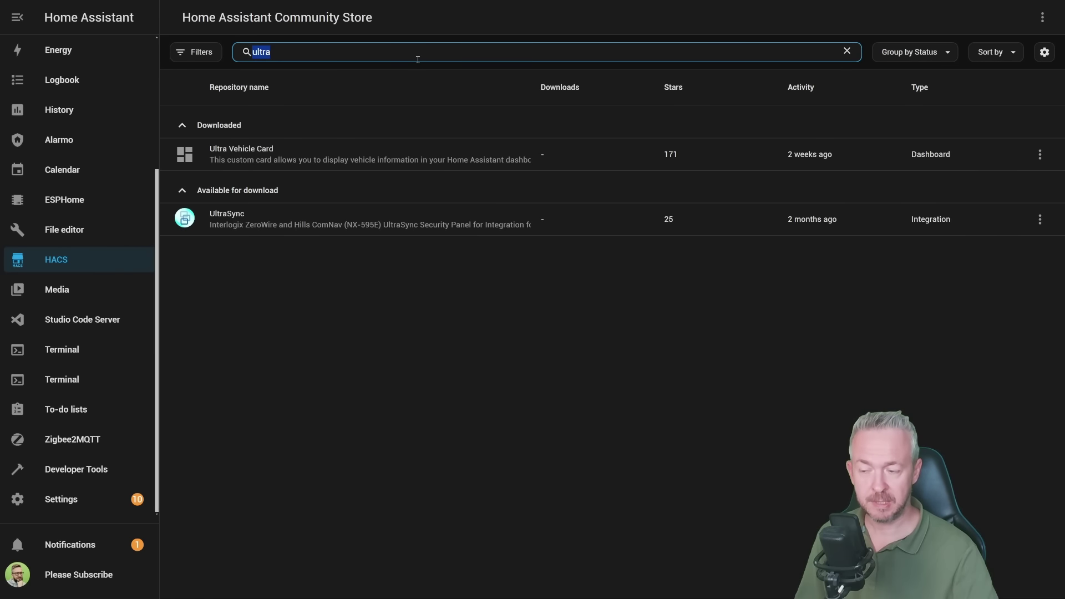
type("ai au")
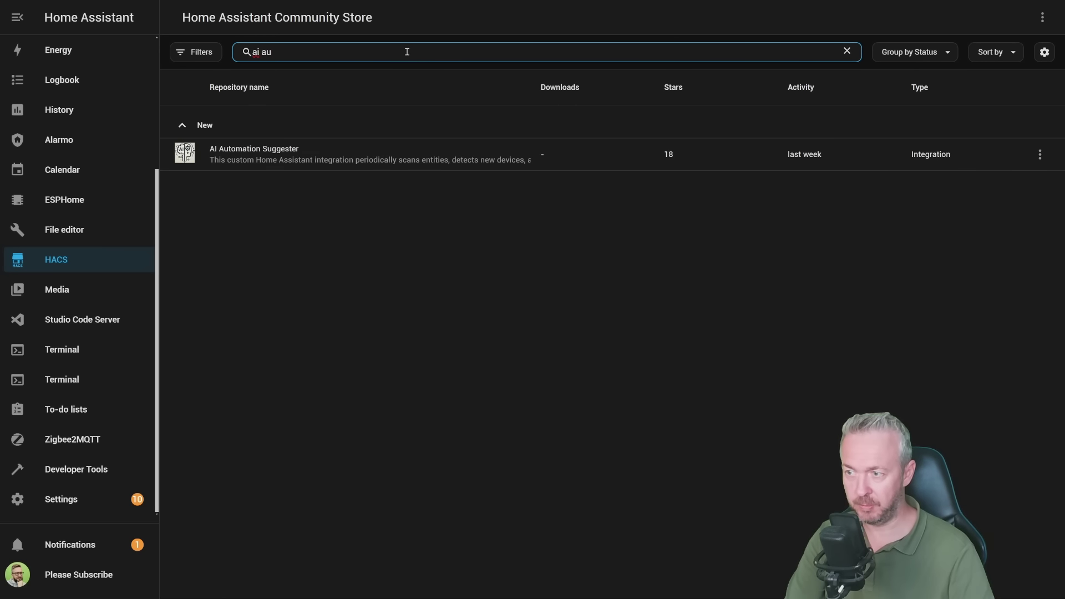
left_click(312, 168)
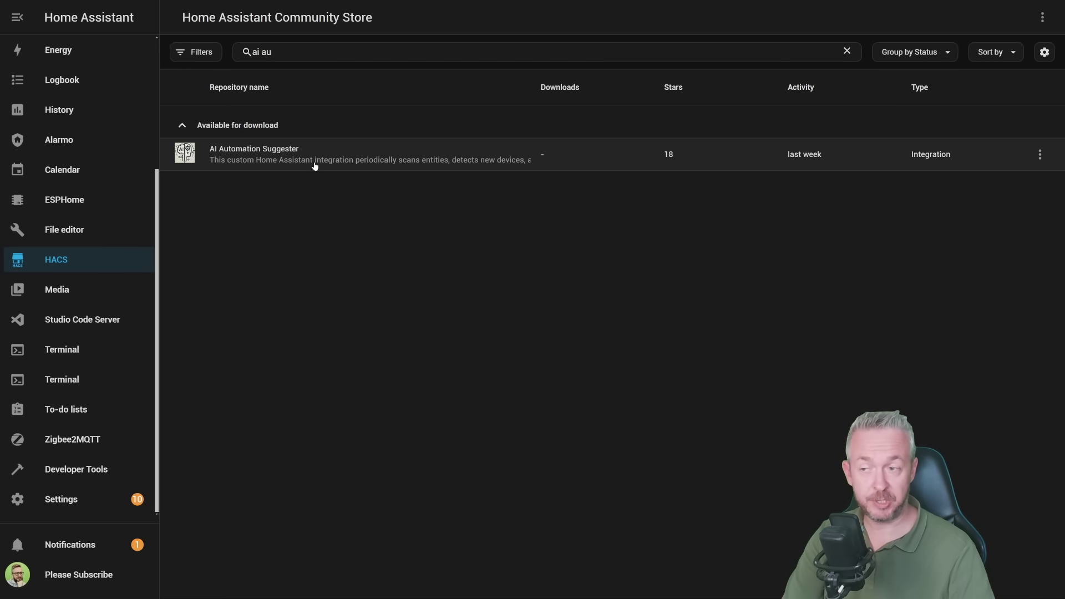
left_click(313, 167)
left_click(1001, 584)
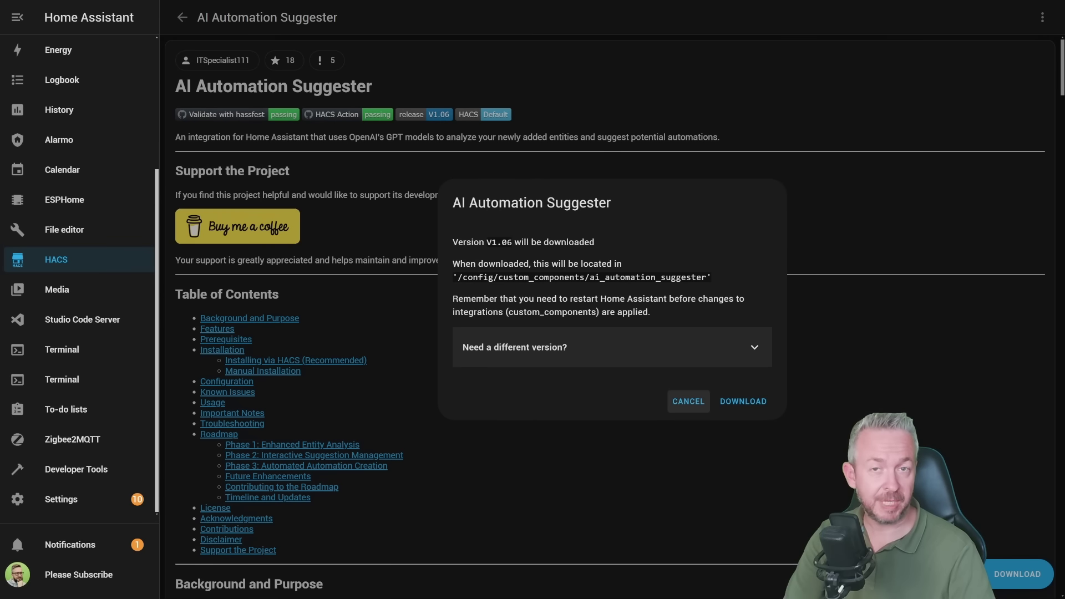
left_click(732, 404)
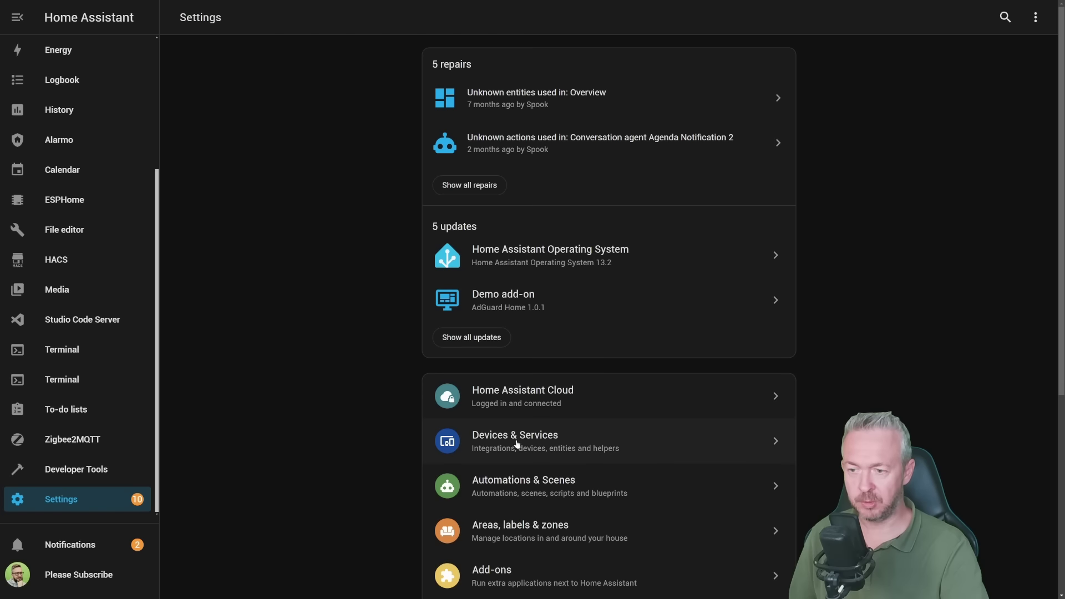
In Devices & Services, add a new integration, searching 'ai' to select AI Automation Suggester.
left_click(515, 443)
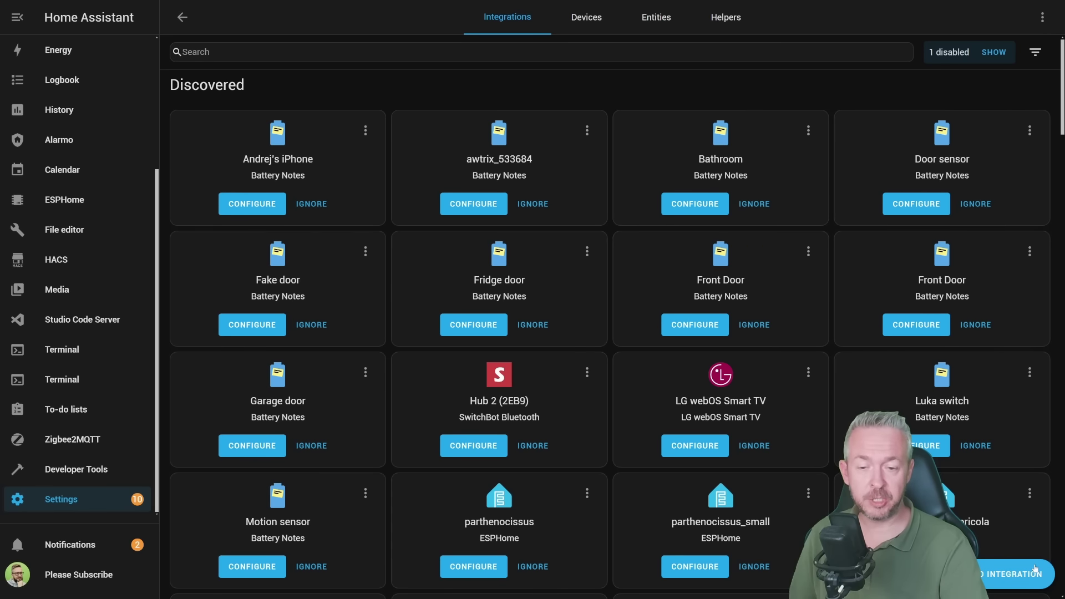
left_click(1015, 574)
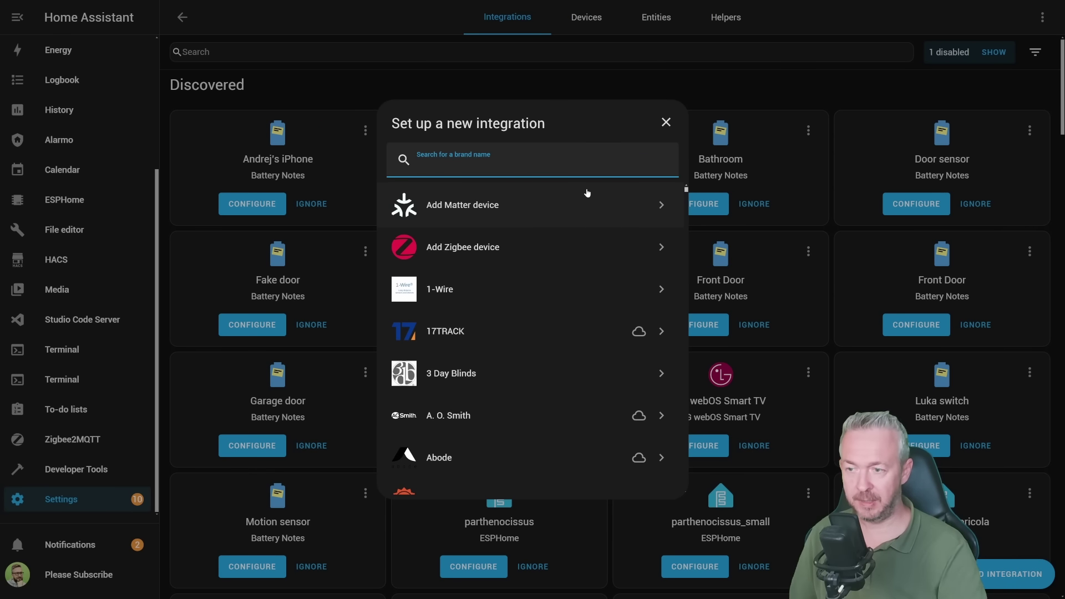
type("ai")
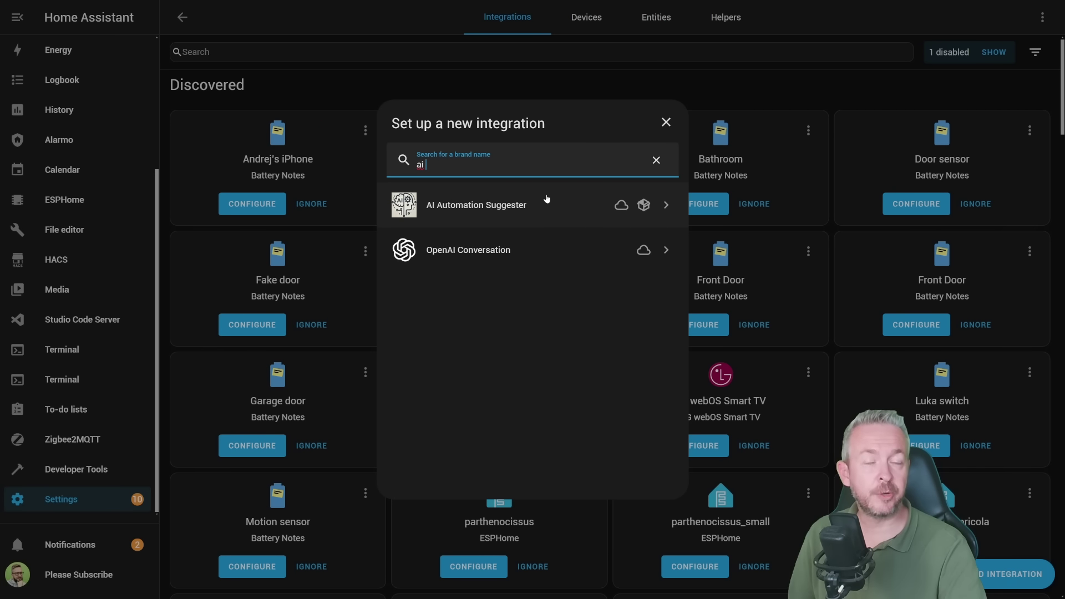
left_click(546, 202)
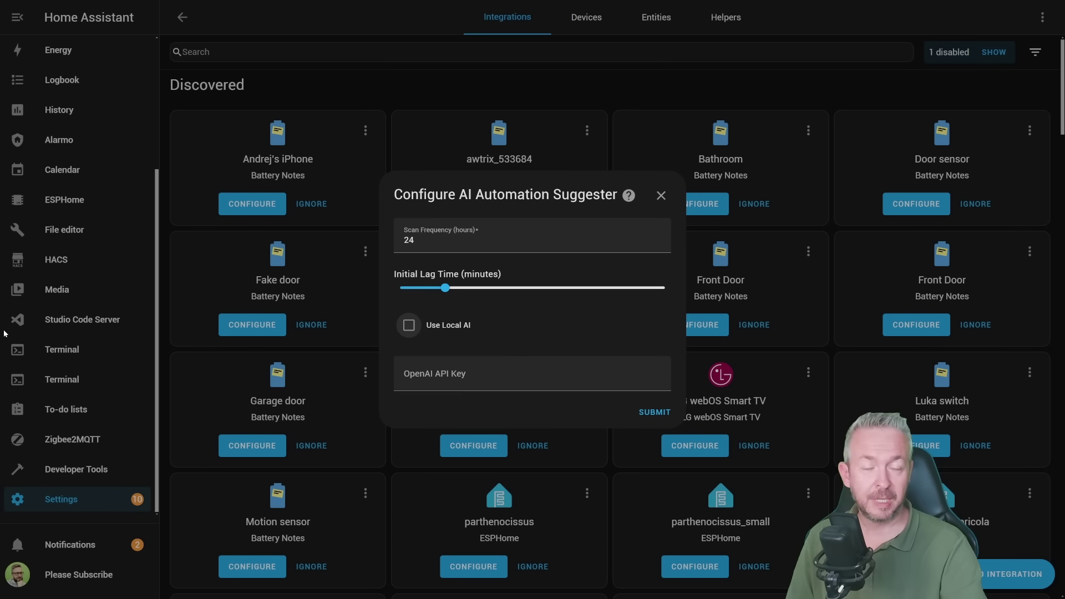
left_click(425, 240)
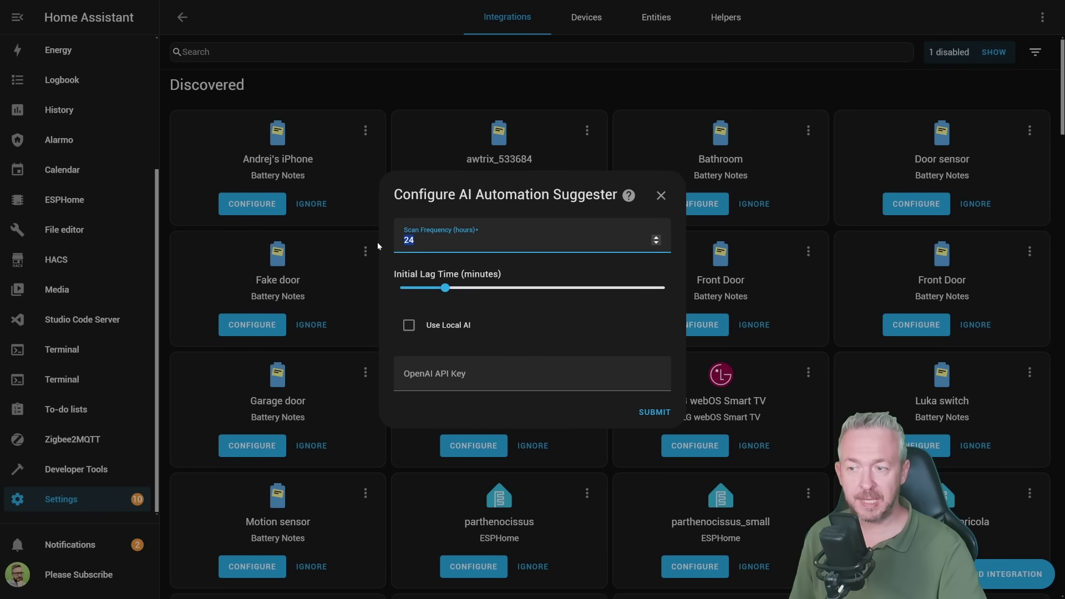
Check the Initial Lag Time value and select the empty OpenAI API Key field.
left_click(447, 290)
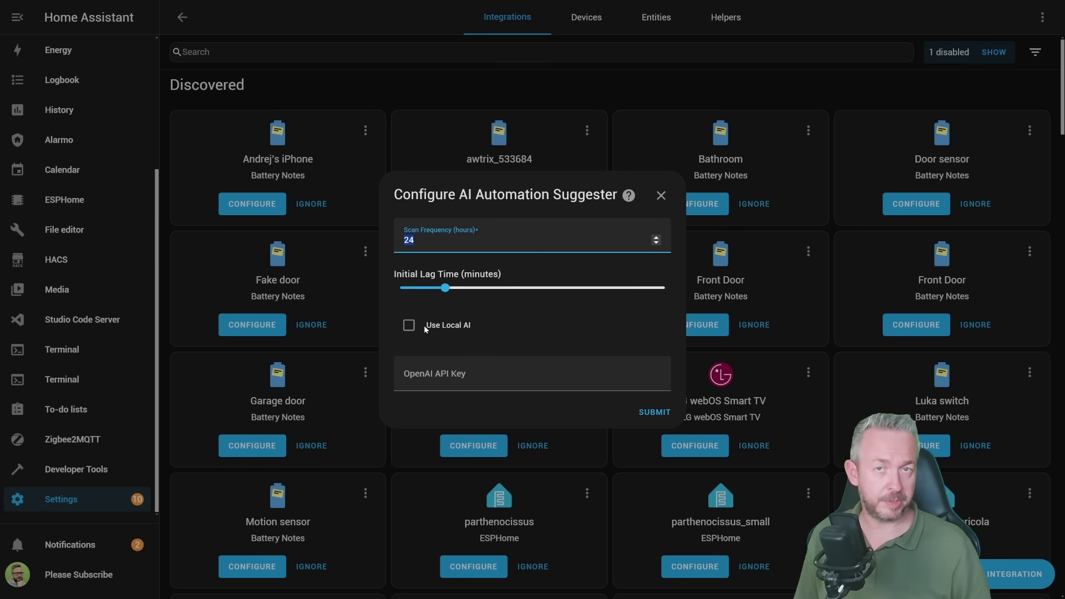
left_click(470, 372)
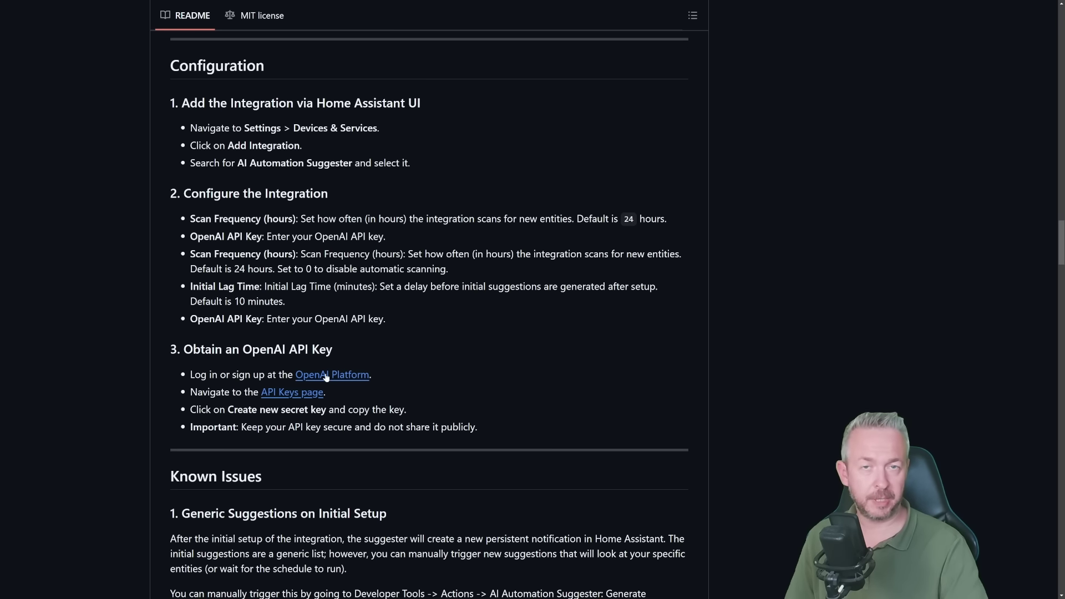
Go to OpenAI Platform, log in with Google, and reach the API keys page.
left_click(326, 376)
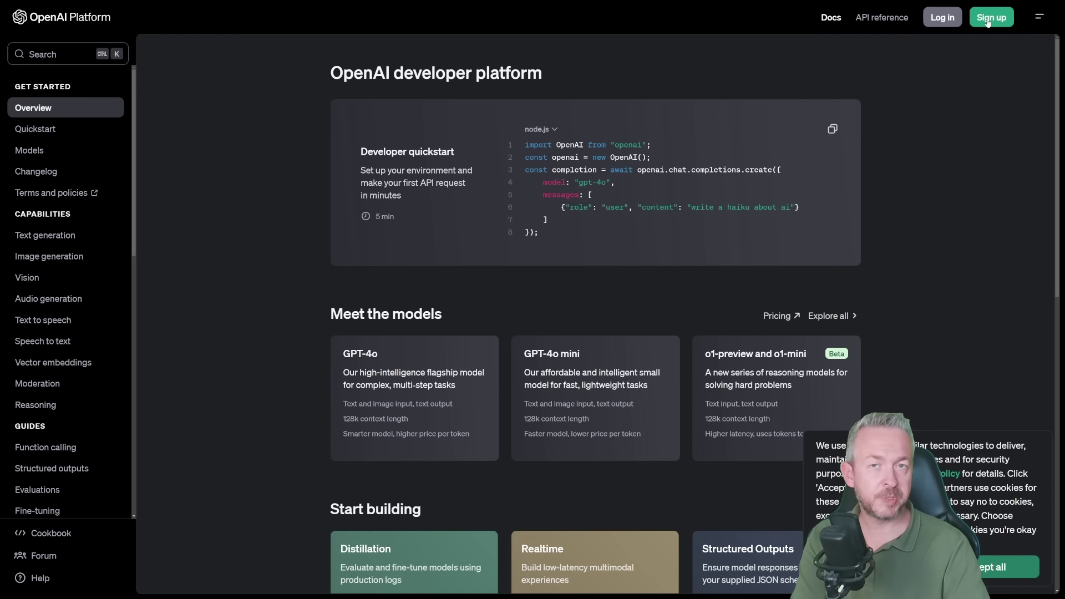
left_click(942, 18)
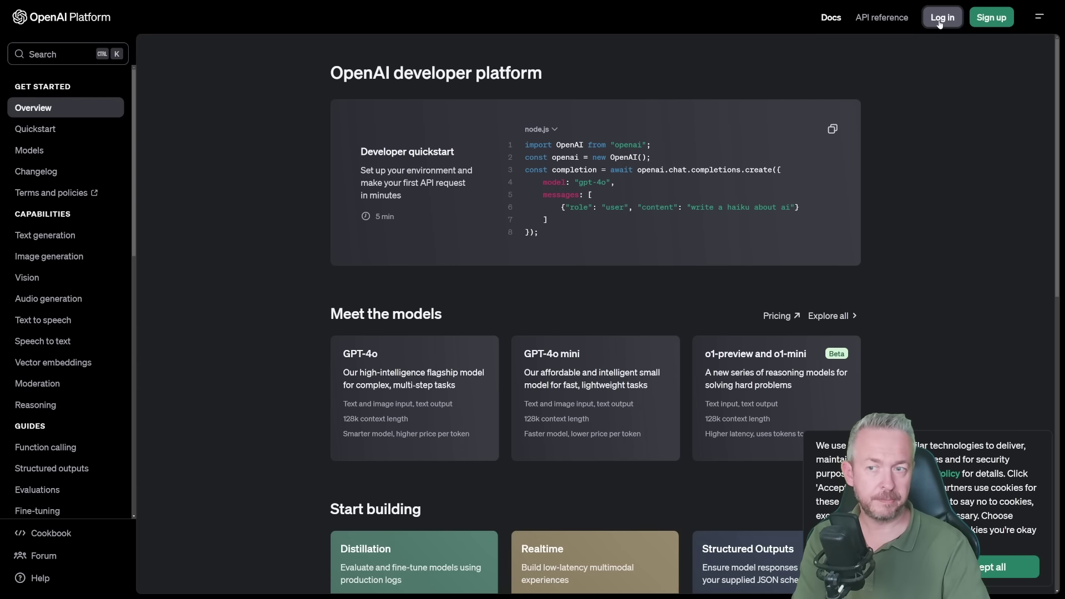
left_click(538, 219)
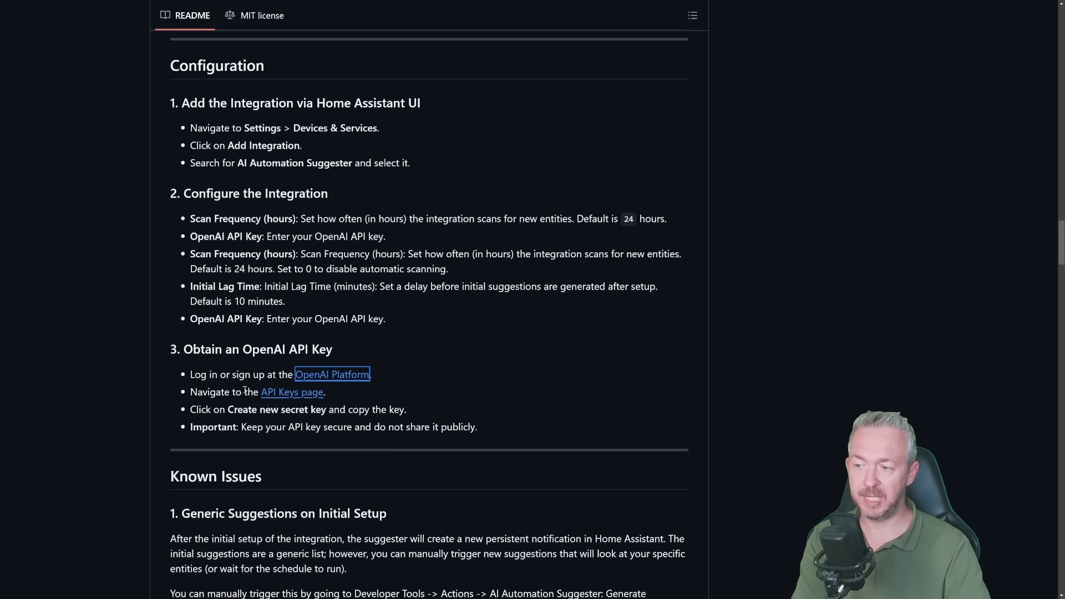
left_click(274, 395)
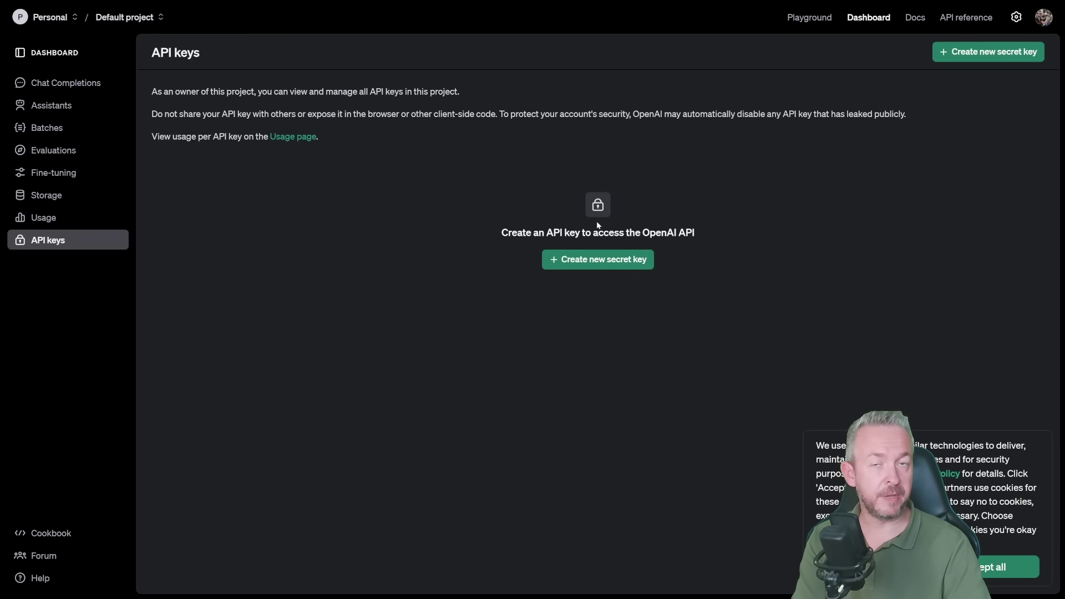
Create the 'AI Automation Suggester' secret key in the Default project, copy it, and dismiss the notice.
left_click(599, 261)
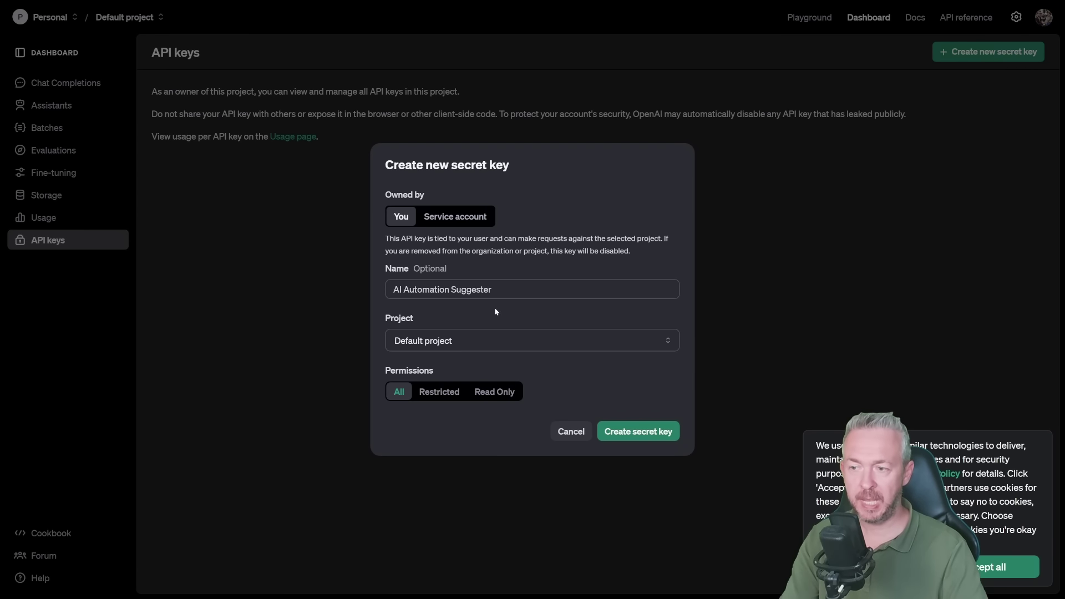
left_click(438, 340)
left_click(424, 369)
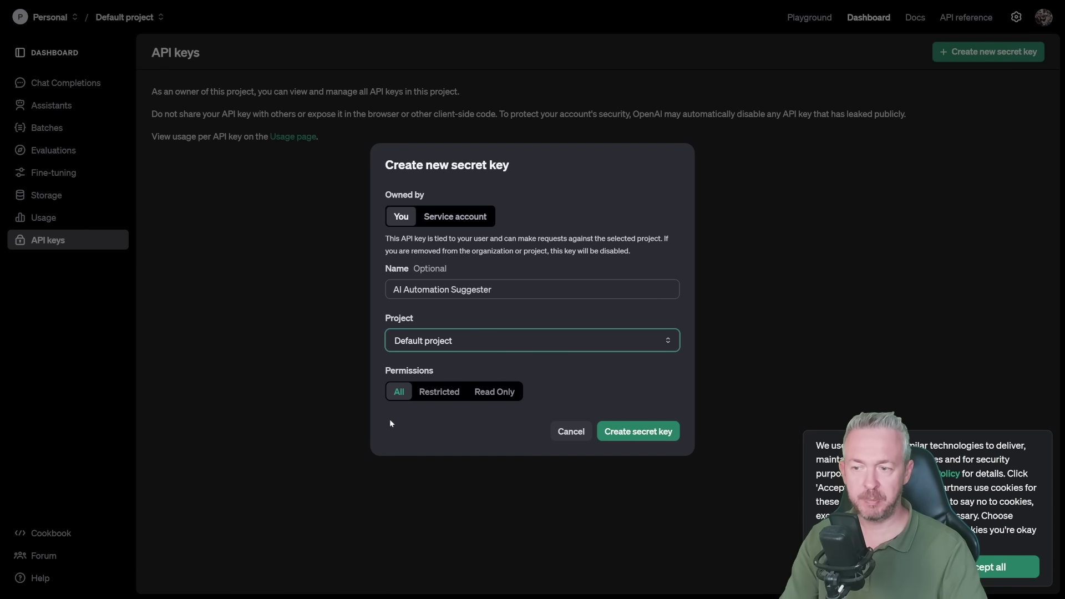
left_click(639, 432)
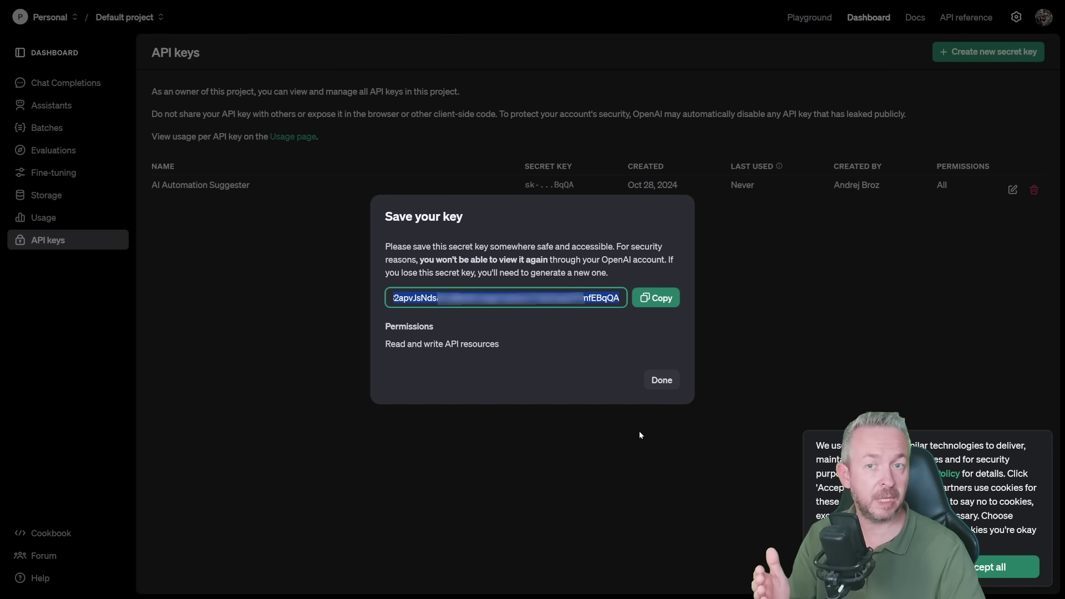
left_click(654, 305)
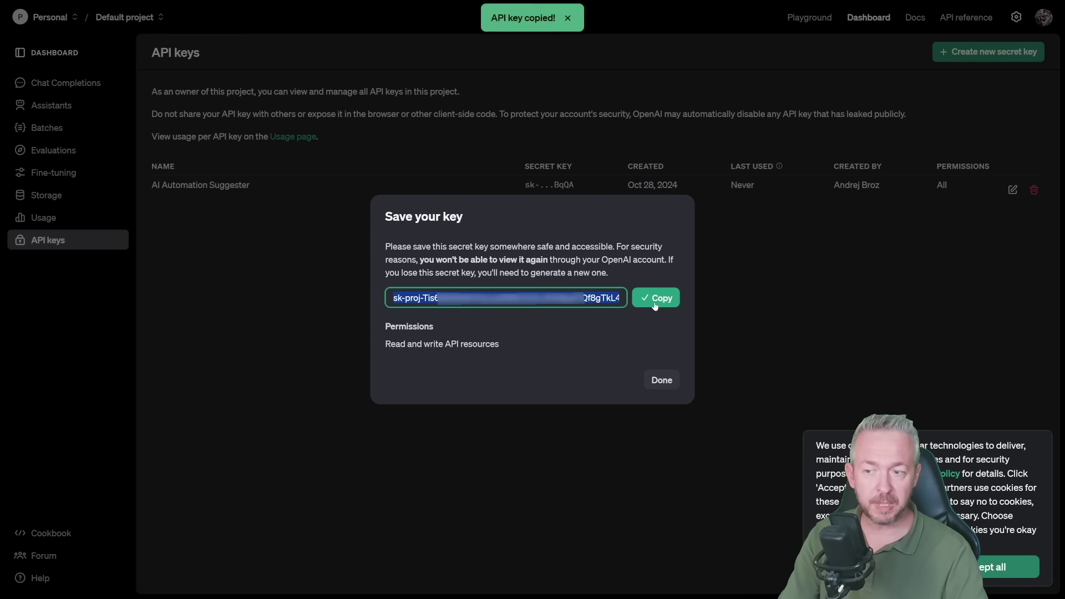
left_click(655, 382)
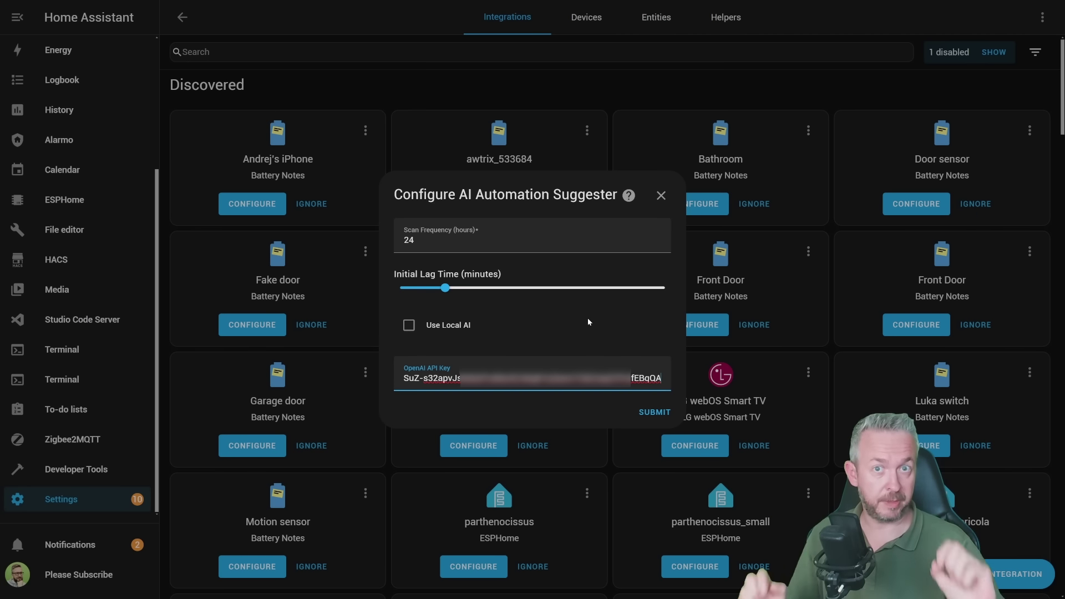
Submit the AI Automation Suggester form with the API key and close the Success dialog.
left_click(653, 412)
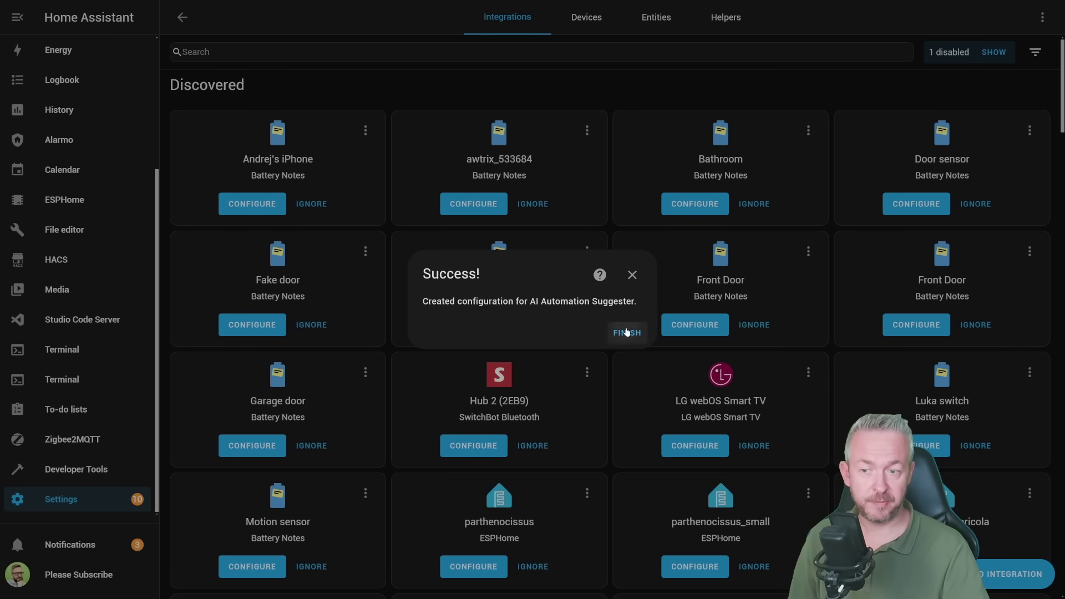
left_click(626, 333)
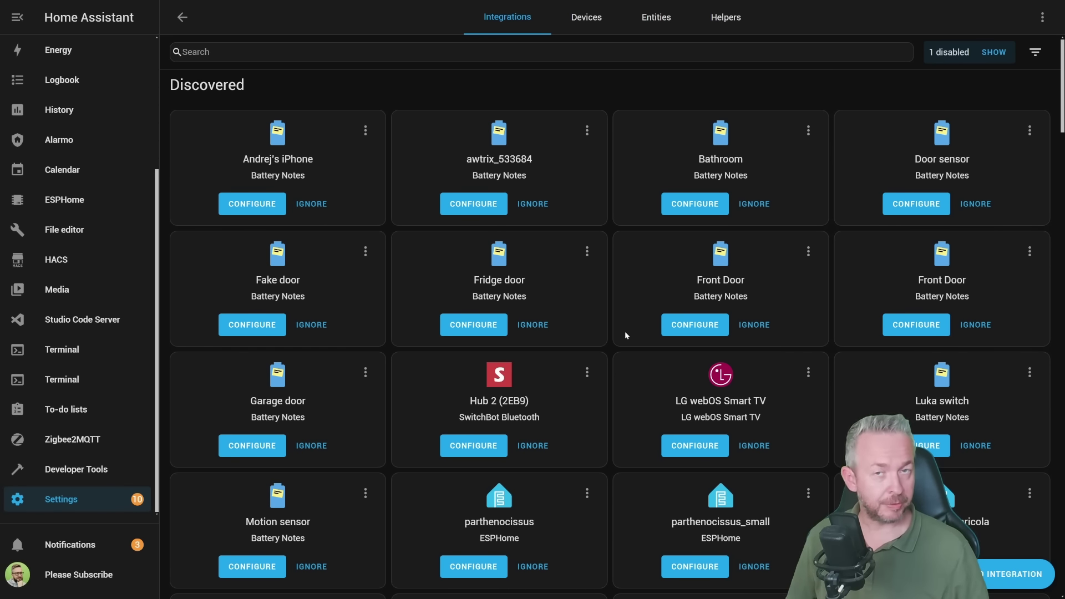
Perform 'AI Automation Suggester: Generate Suggestions' from Developer Tools Actions, then return to Overview.
left_click(73, 469)
left_click(316, 50)
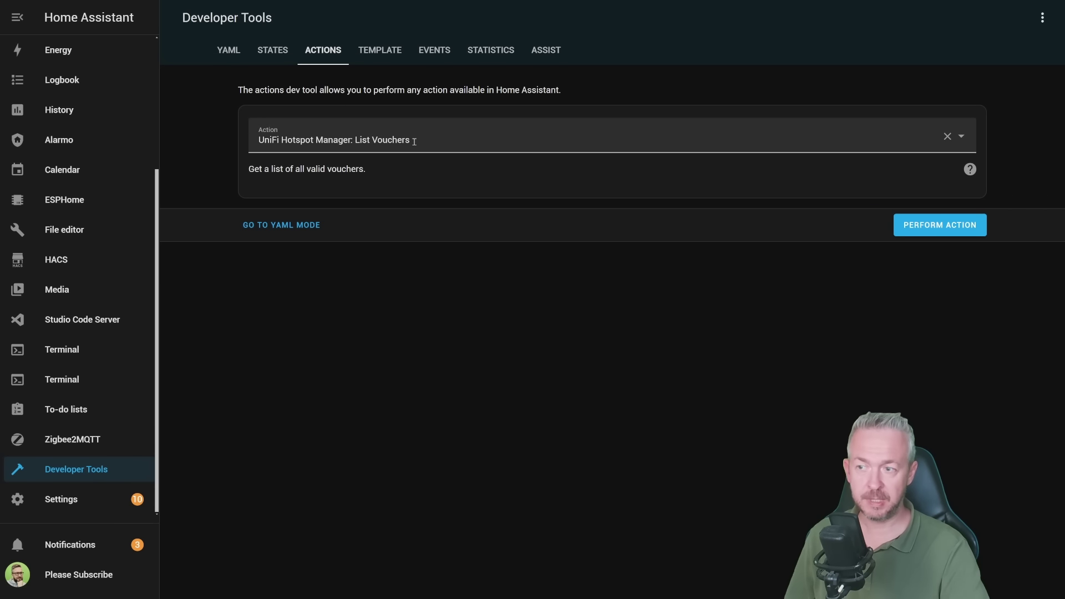
key("Down")
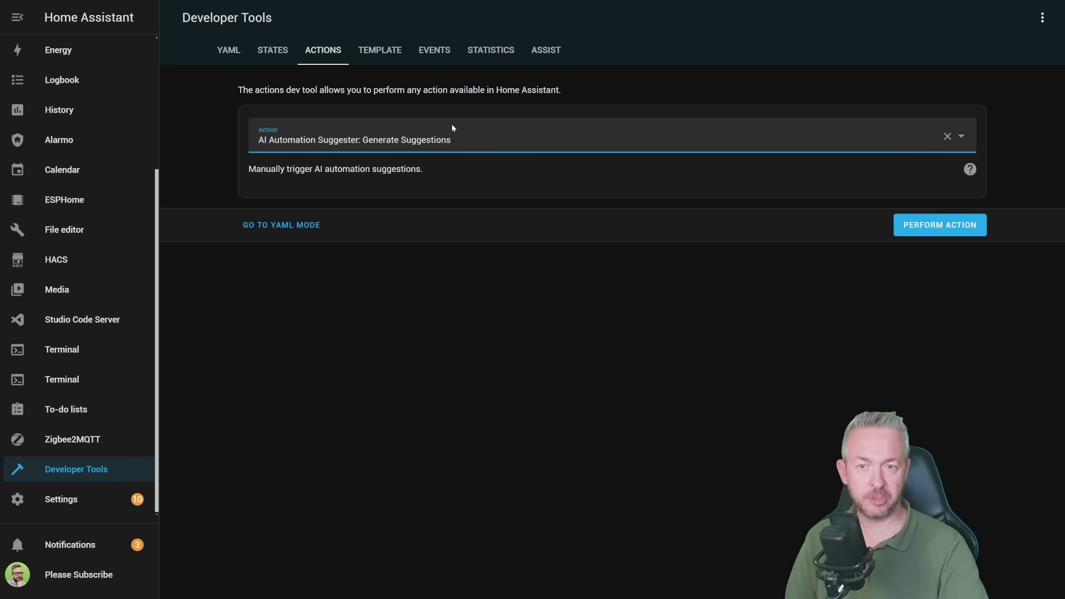
left_click(918, 233)
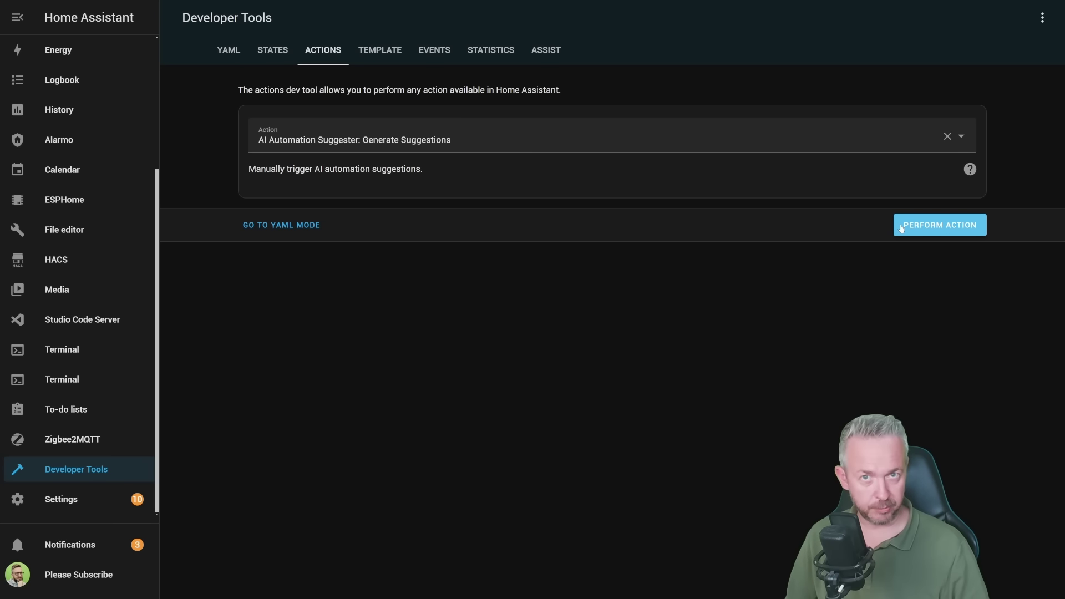
scroll(76, 50, "up", 5)
left_click(62, 52)
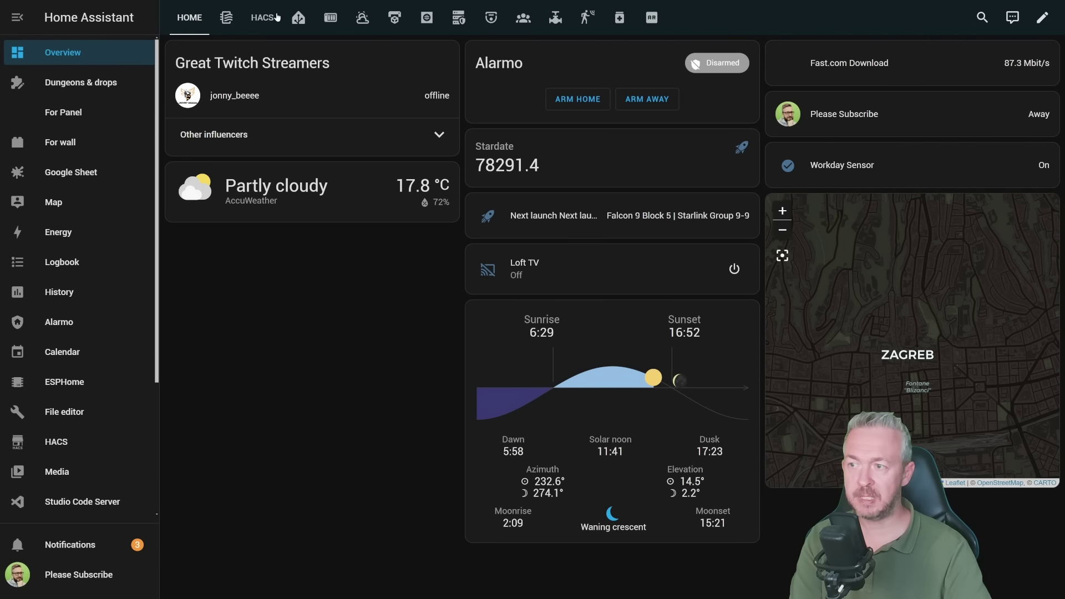
Add an Entities card with the AI Automation Suggestions entity to the HACS dashboard view.
left_click(276, 17)
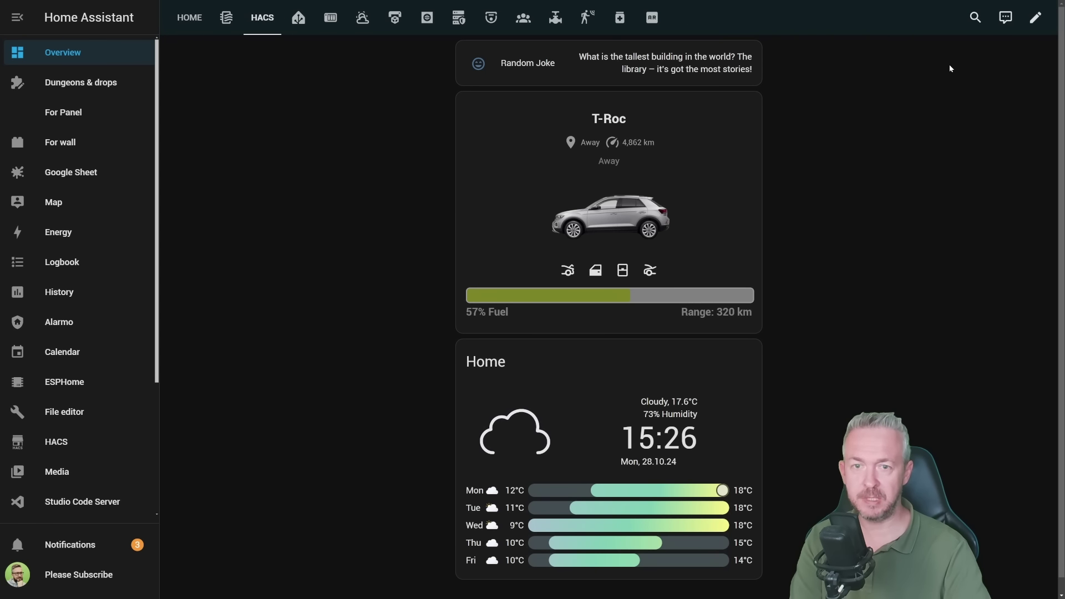
left_click(1035, 18)
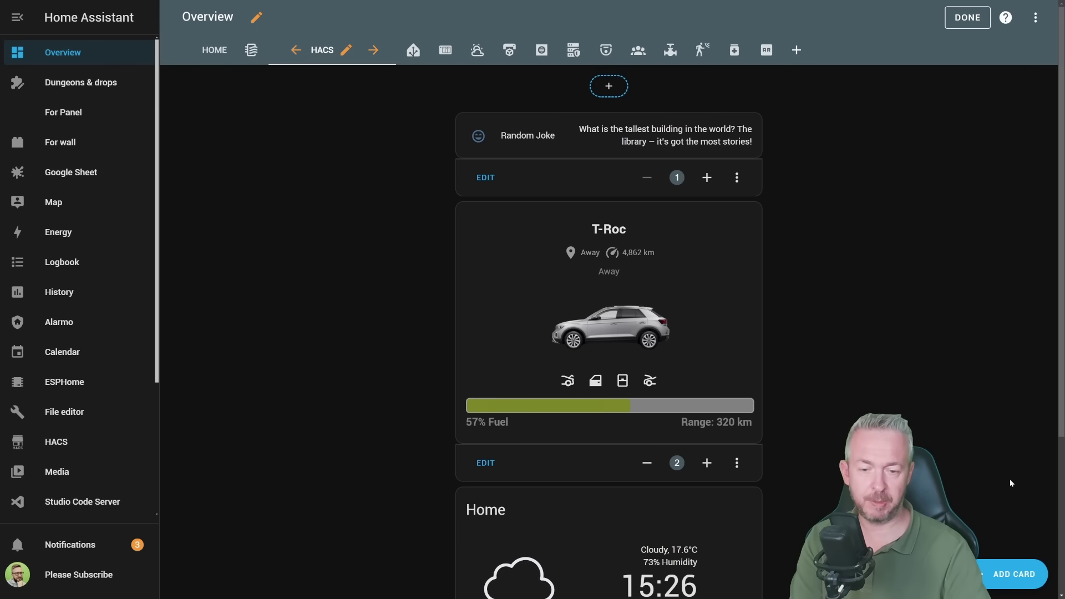
left_click(1014, 574)
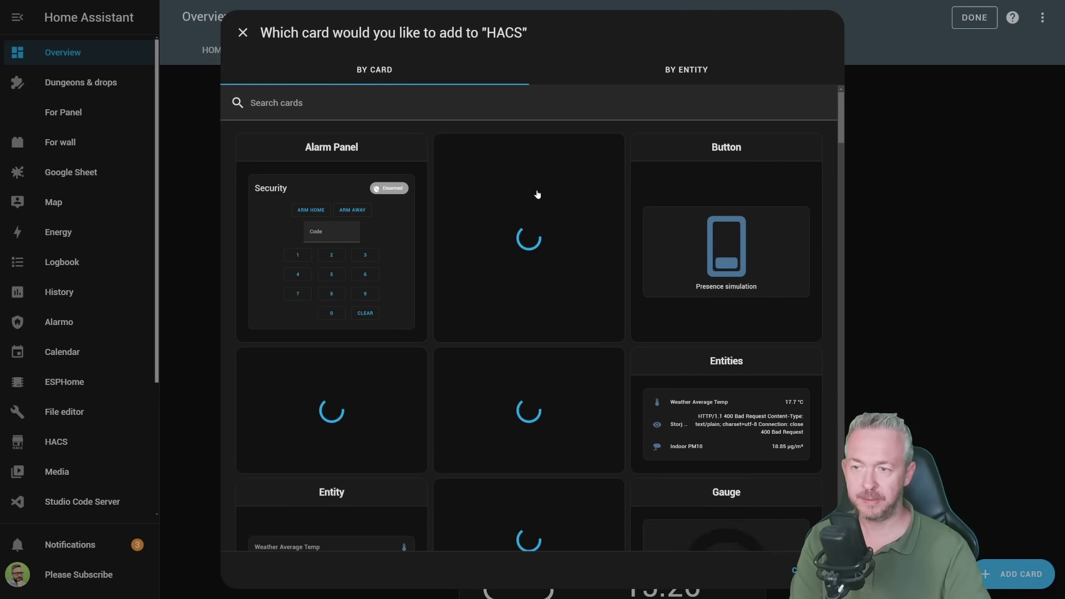
left_click(726, 410)
left_click(361, 350)
type("ai")
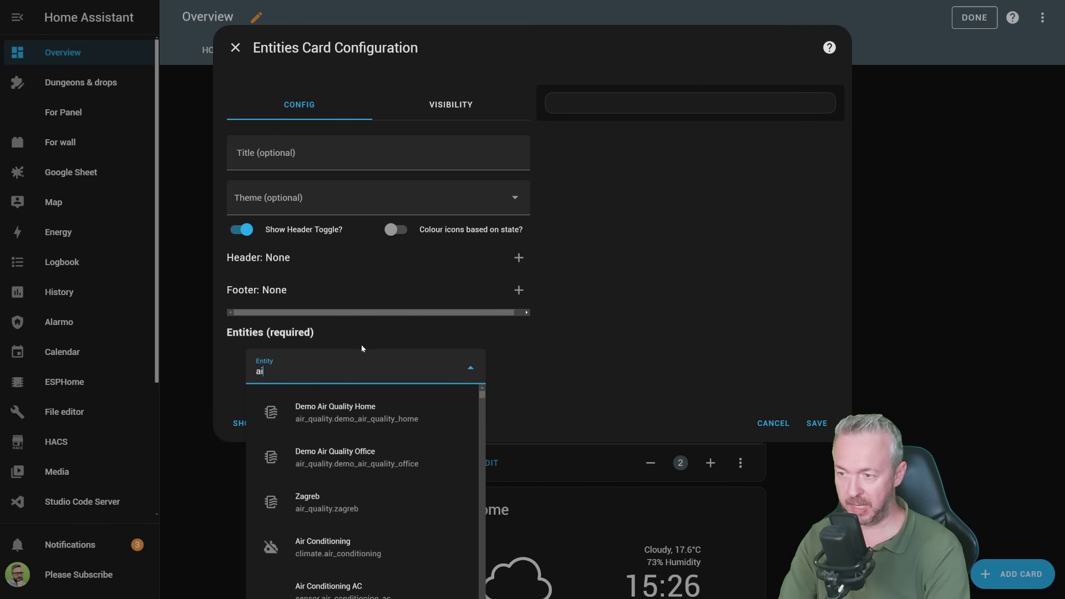
type(" au")
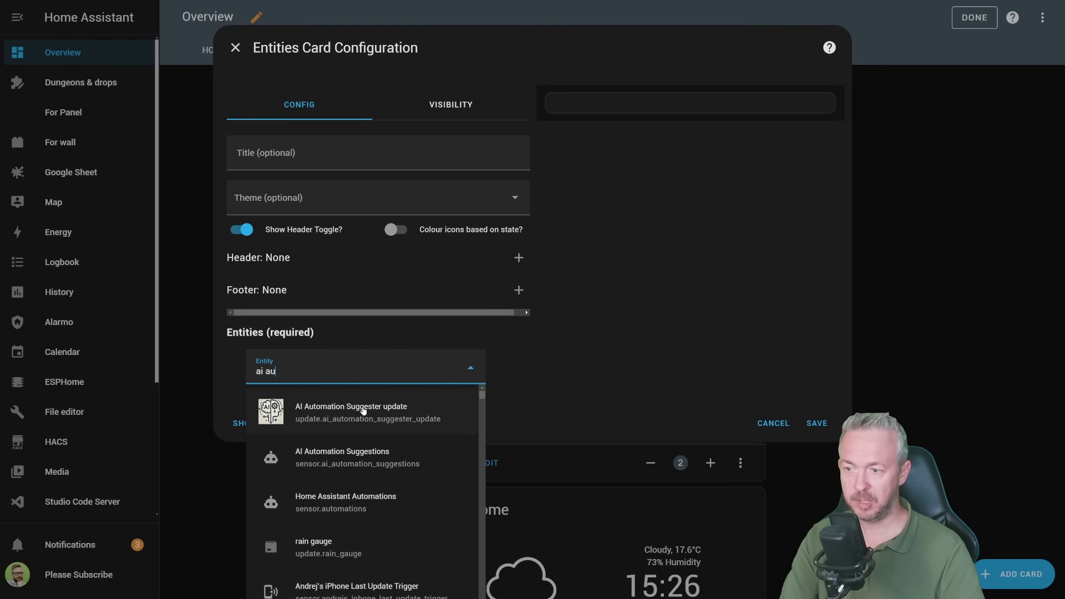
left_click(359, 453)
left_click(817, 469)
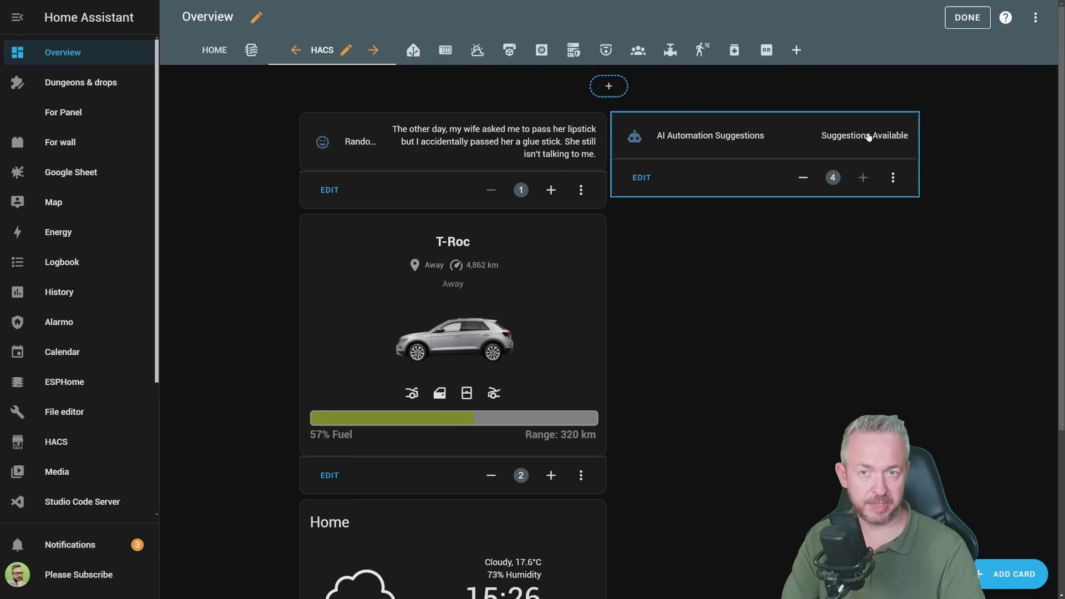
left_click(967, 17)
Inspect the AI Automation Suggestions sensor's attributes in its details dialog.
left_click(858, 66)
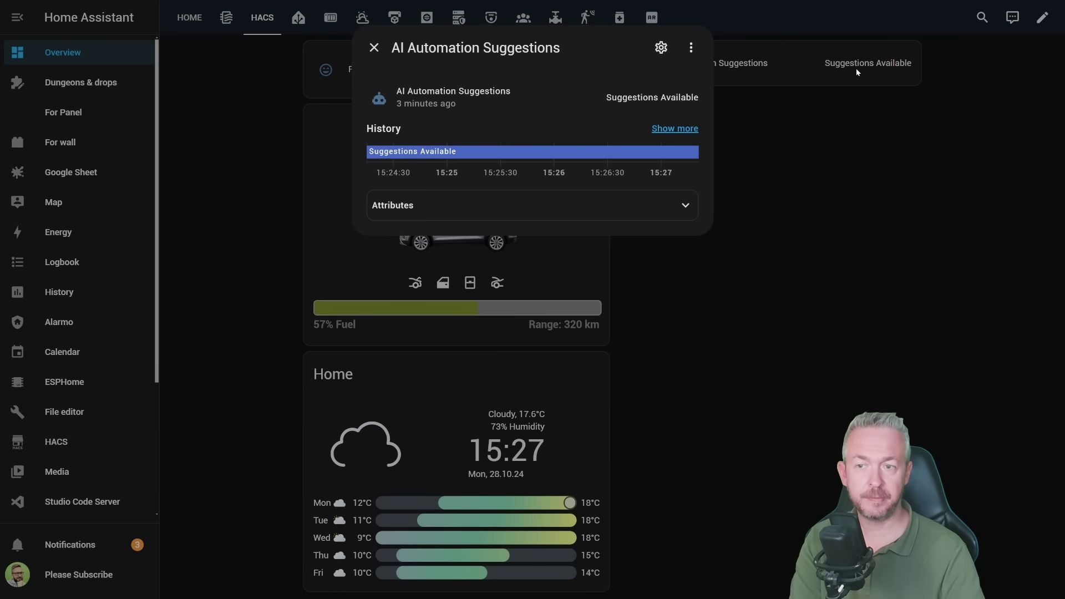
left_click(675, 207)
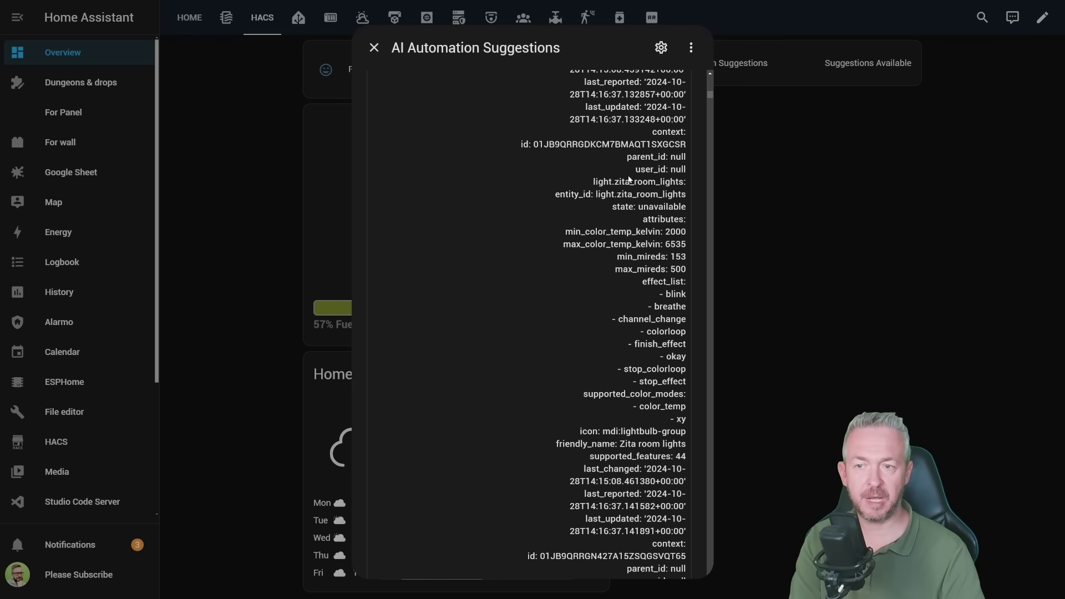
scroll(709, 164, "down", 10)
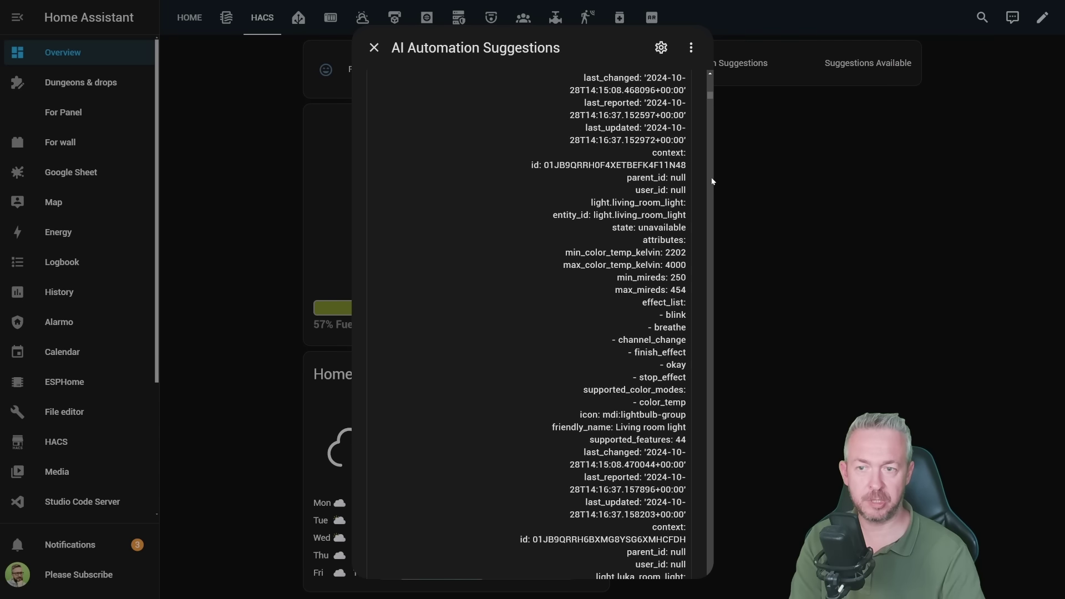
scroll(708, 182, "down", 15)
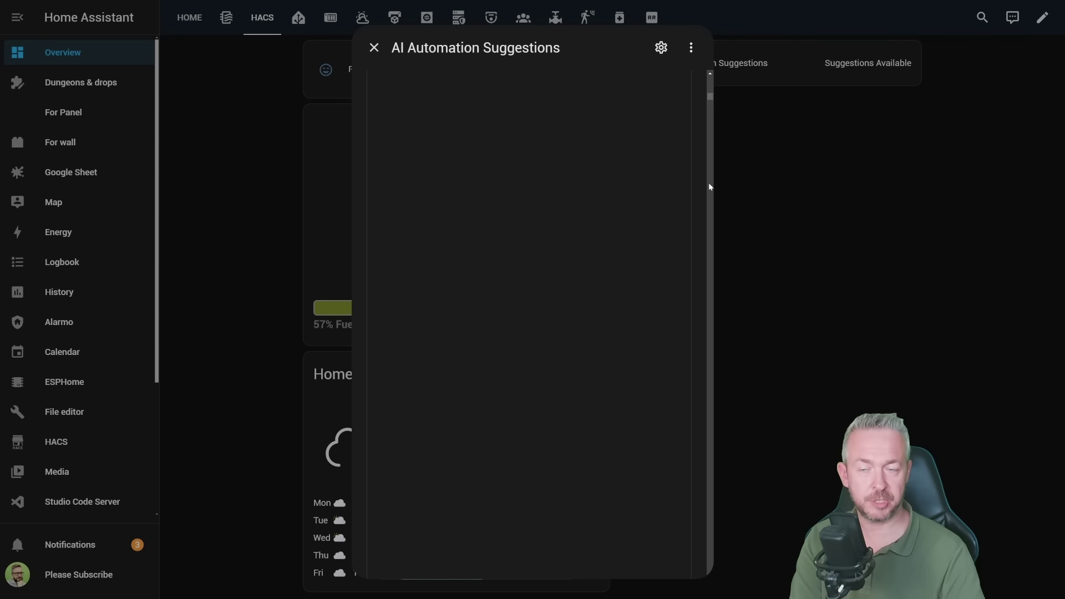
left_click(775, 168)
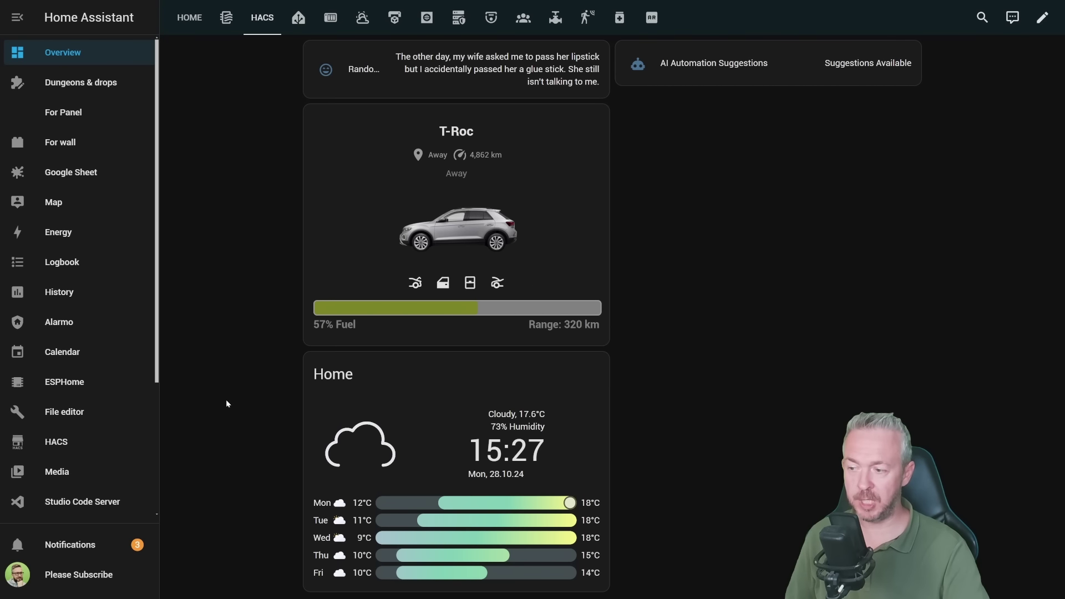
Read the three AI automation suggestions in notifications, highlighting each one's text, then return to Settings.
left_click(71, 546)
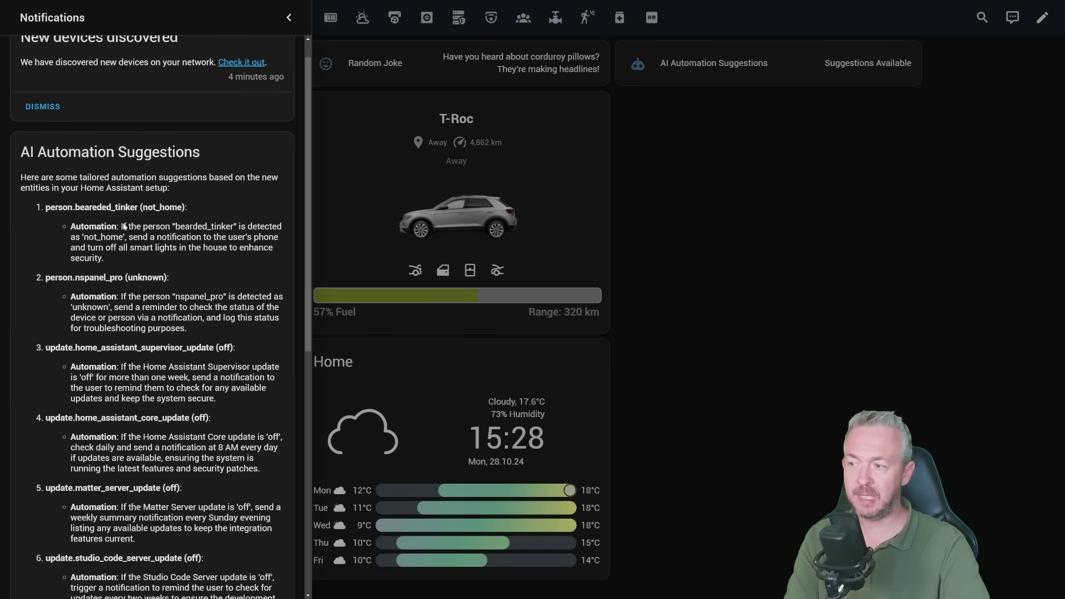
scroll(124, 226, "down", 1)
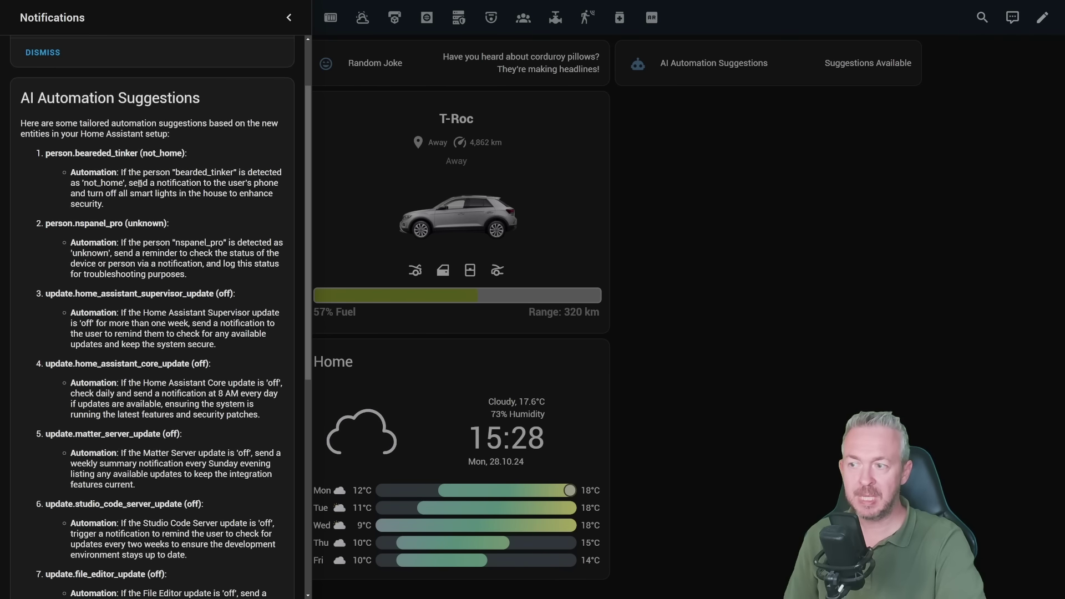
left_click_drag(139, 183, 52, 170)
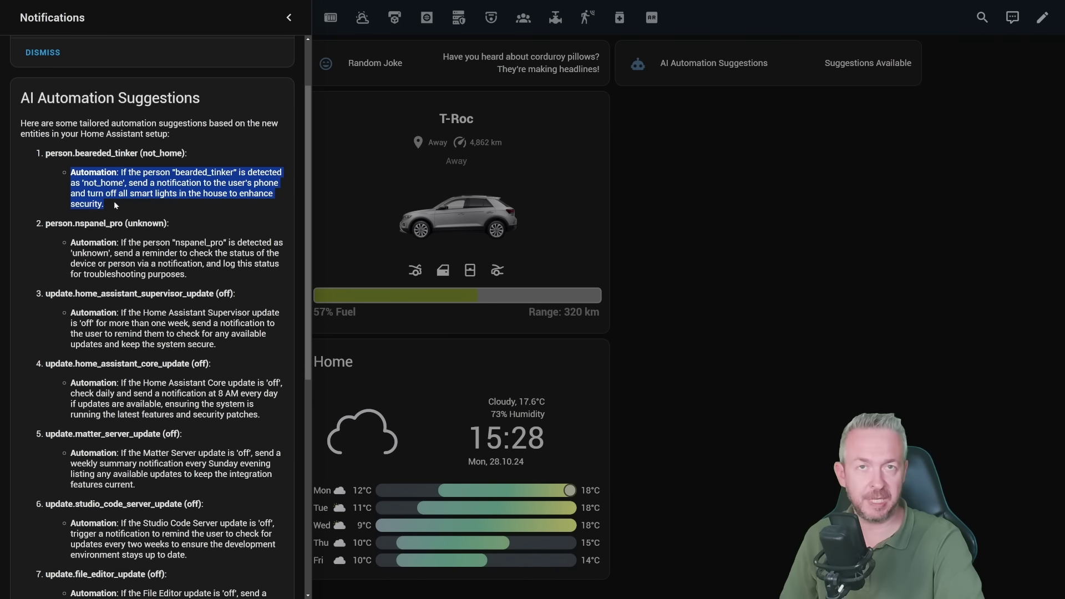
scroll(114, 200, "down", 2)
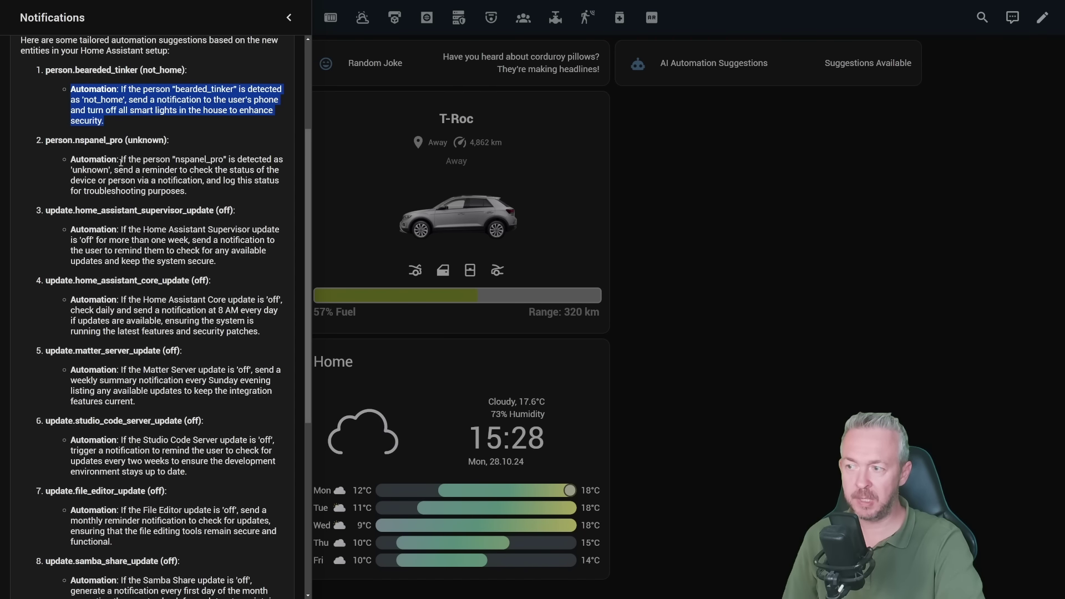
left_click_drag(120, 160, 207, 192)
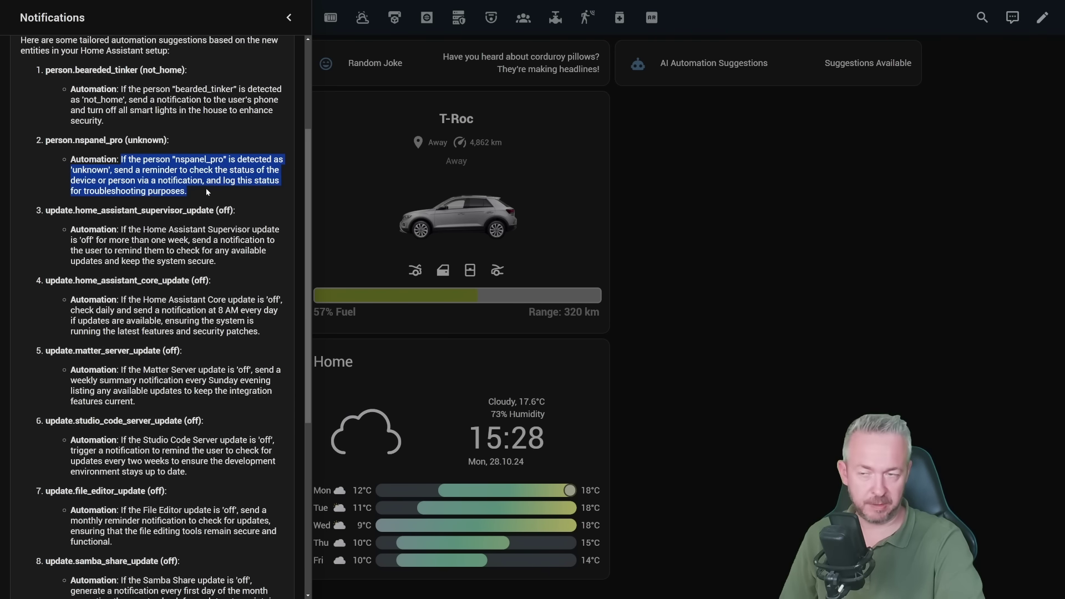
scroll(109, 205, "down", 1)
mouse_move(120, 187)
left_mouse_down()
mouse_move(278, 188)
mouse_move(102, 199)
mouse_move(132, 198)
left_mouse_up()
scroll(121, 210, "down", 5)
scroll(121, 210, "up", 6)
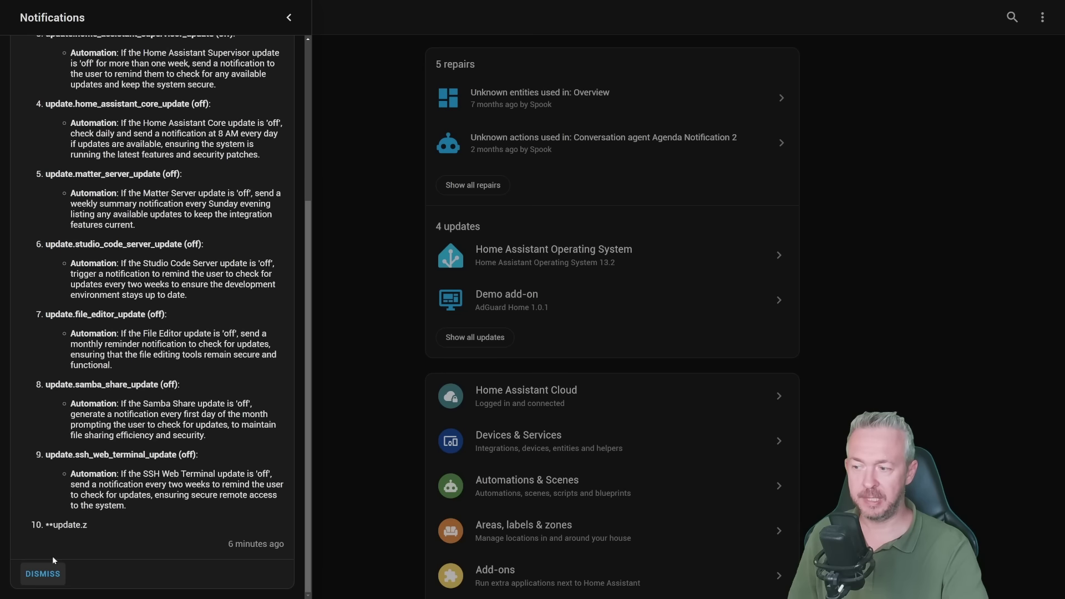
left_click(40, 577)
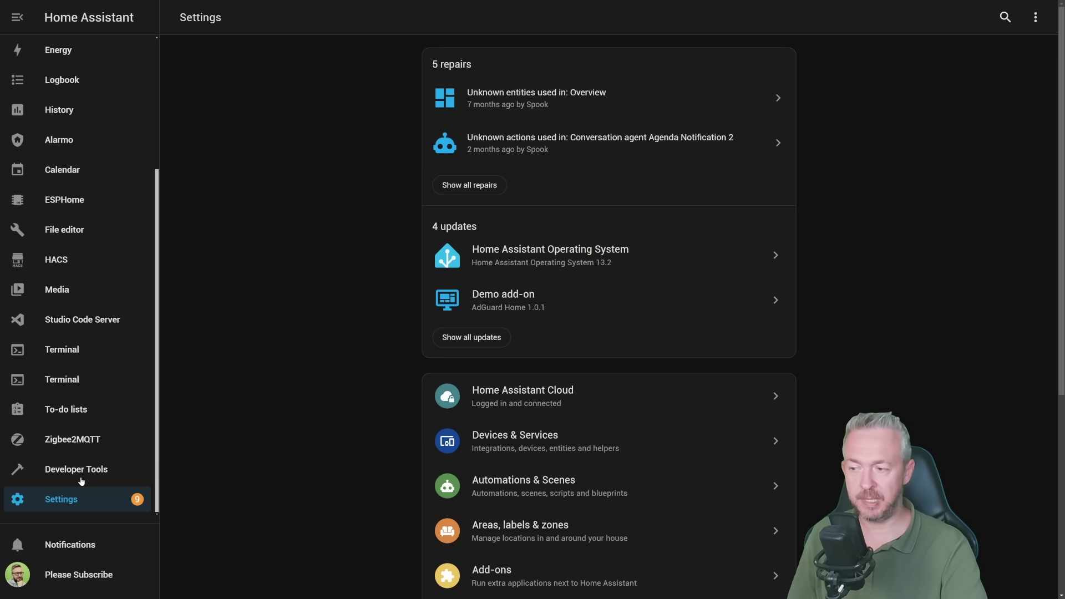
Run the Generate Suggestions action from the Developer Tools Actions tab.
left_click(78, 469)
left_click(305, 51)
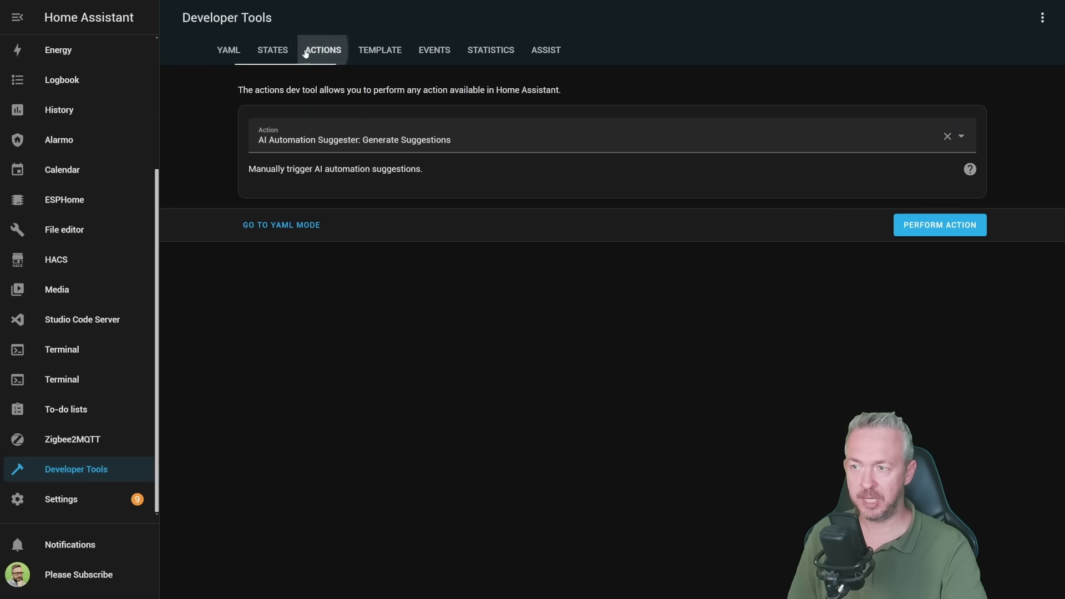
left_click(911, 231)
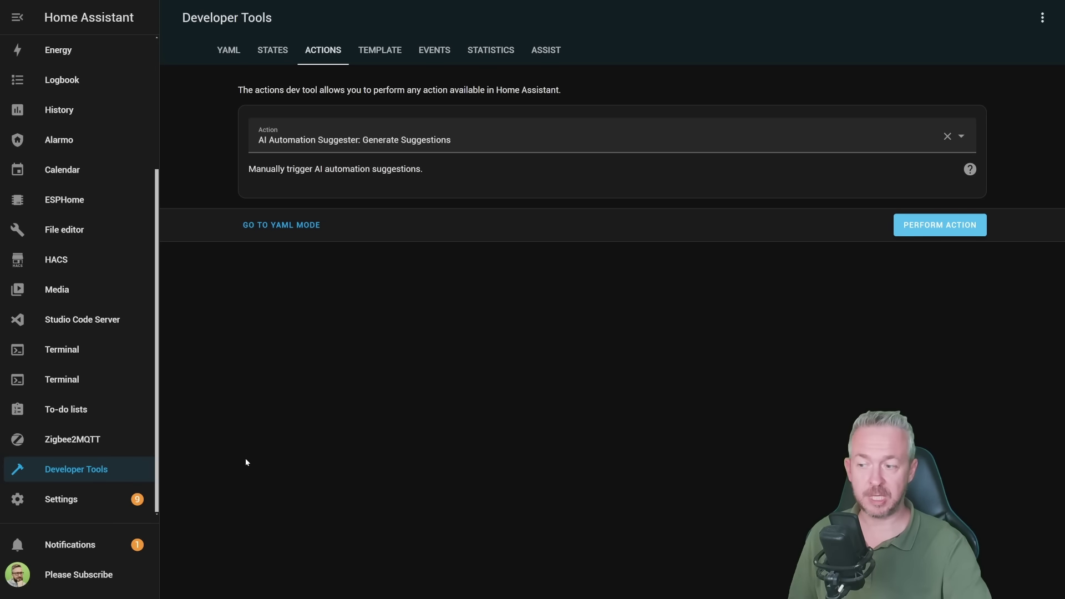
Scroll through the new suggestions covering update-entity notification automations.
left_click(81, 543)
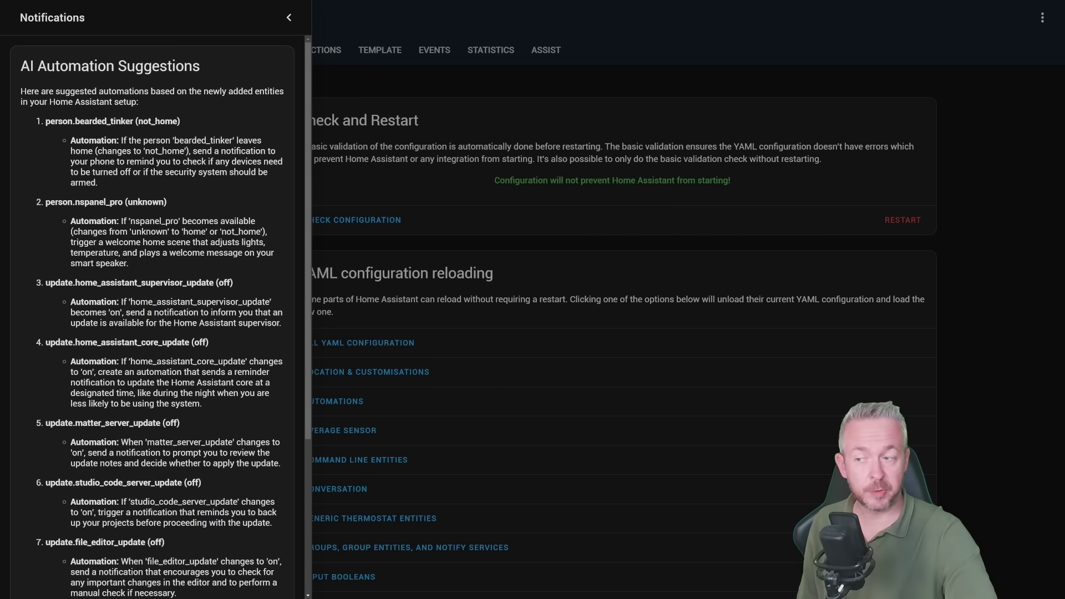
scroll(153, 317, "down", 4)
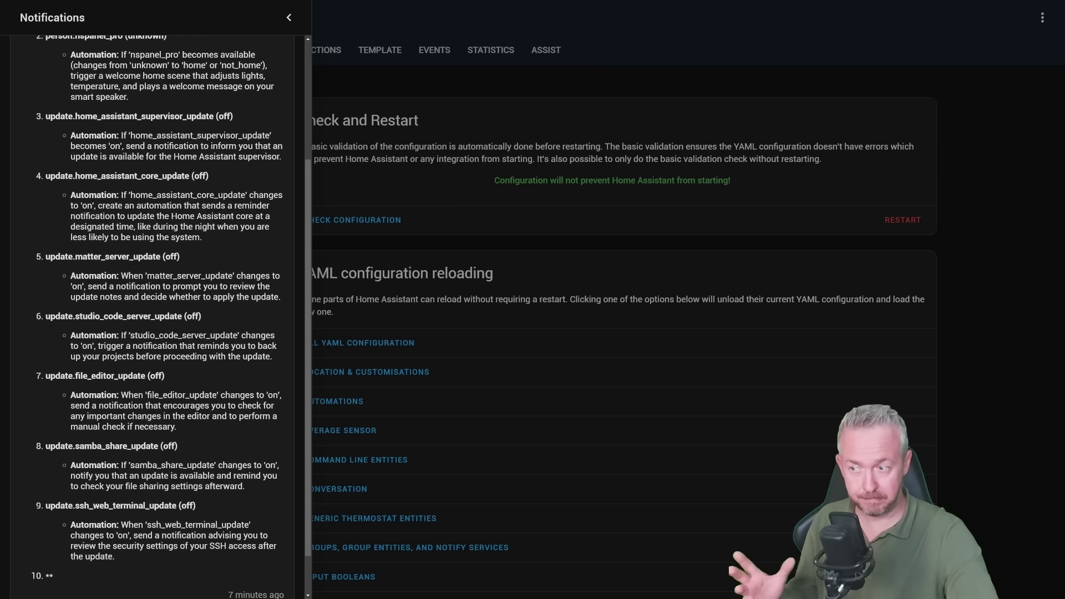
scroll(161, 316, "down", 1)
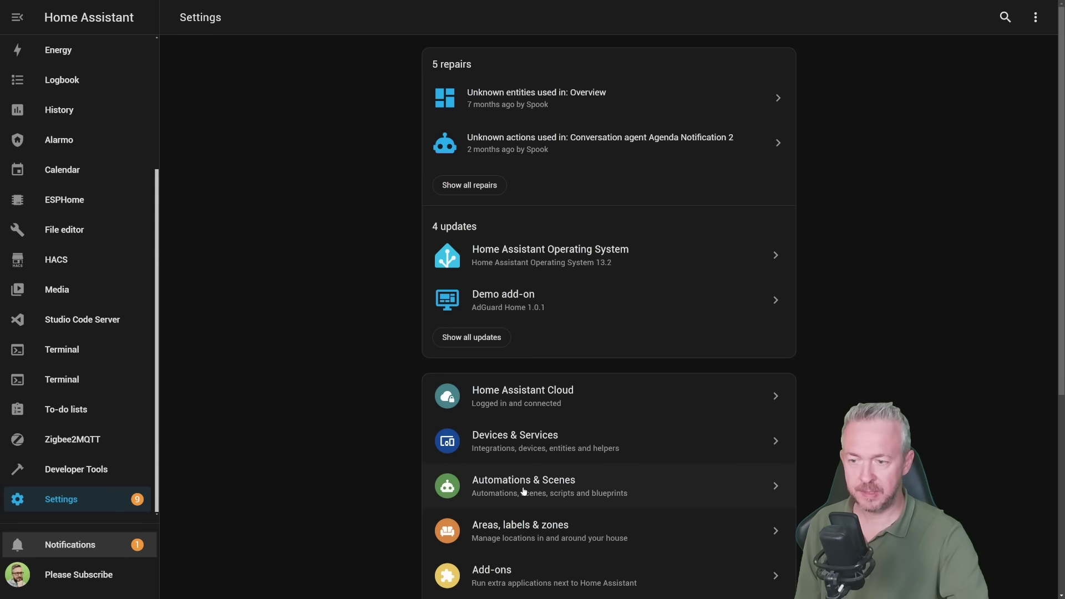
Start a new automation with a State trigger: File editor Update changing to Update available.
left_click(519, 488)
left_click(1017, 574)
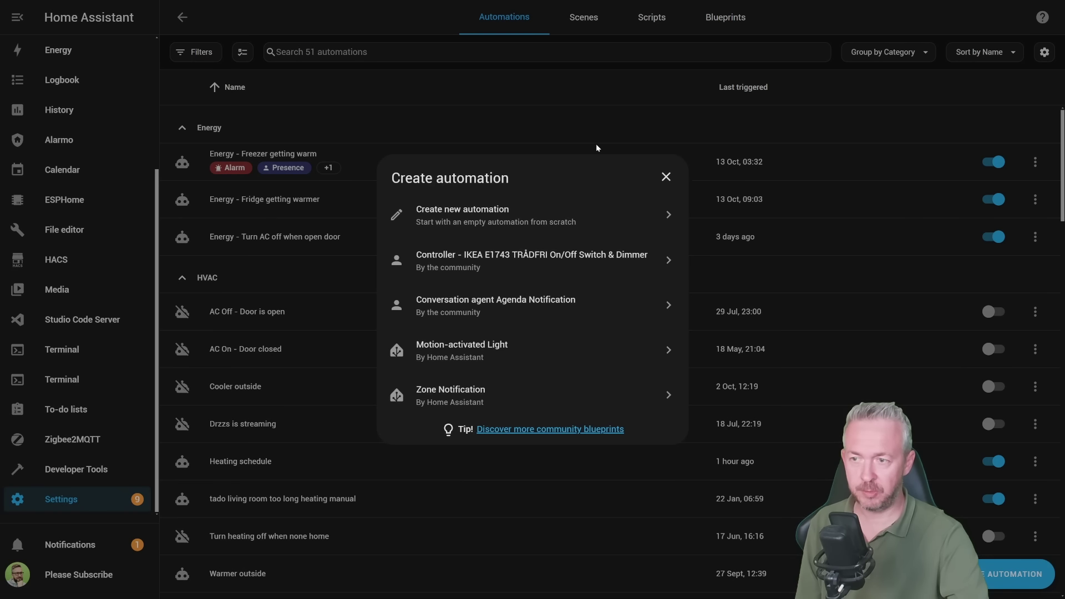
left_click(491, 219)
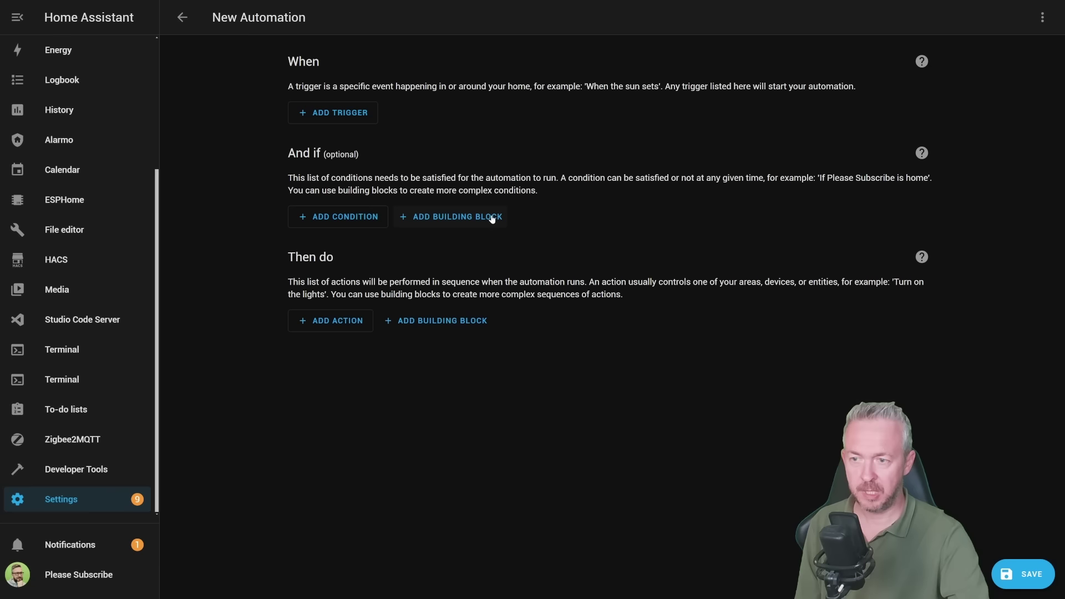
left_click(352, 113)
left_click(462, 312)
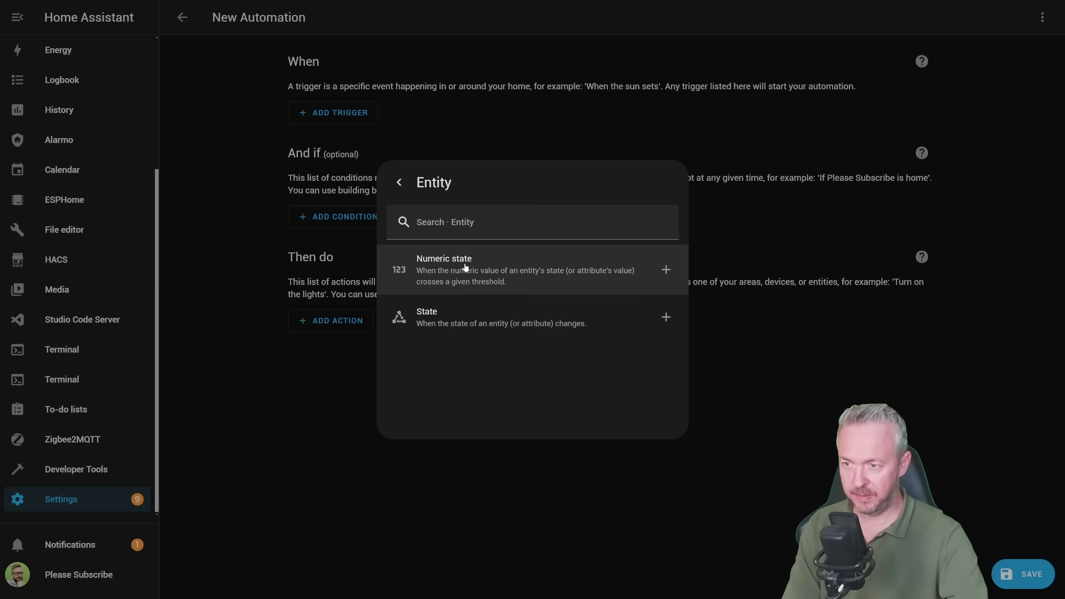
left_click(472, 311)
left_click(421, 161)
type("update.file_editor_update")
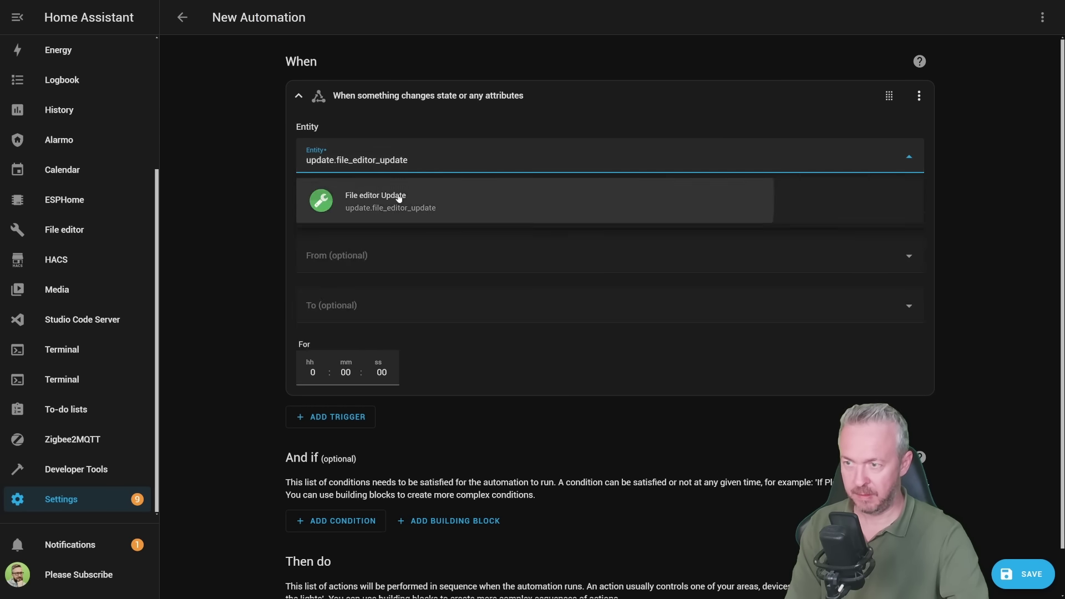
left_click(399, 199)
left_click(363, 334)
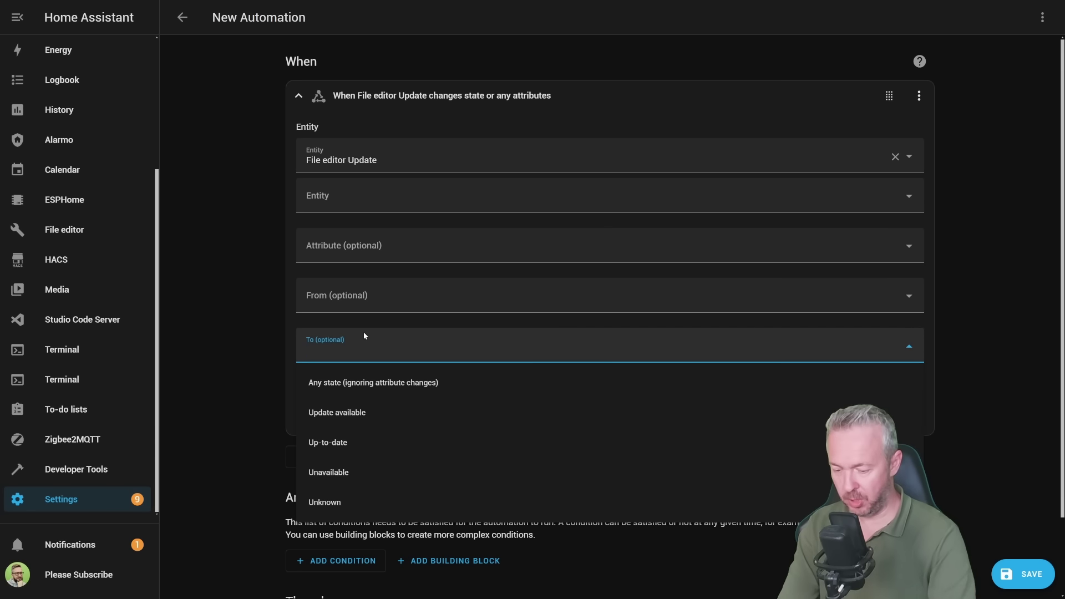
type("on")
left_click(495, 387)
Add a Notifier notification action with message 'There is an update to File editor - go check it our.'.
scroll(495, 387, "down", 2)
left_click(331, 574)
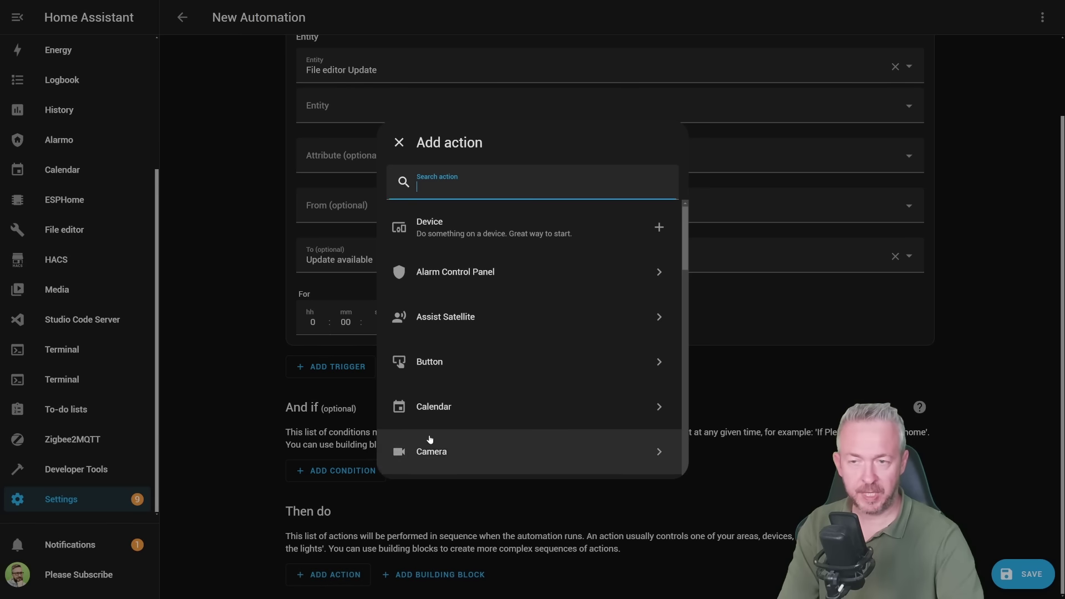
type("send")
left_click(483, 225)
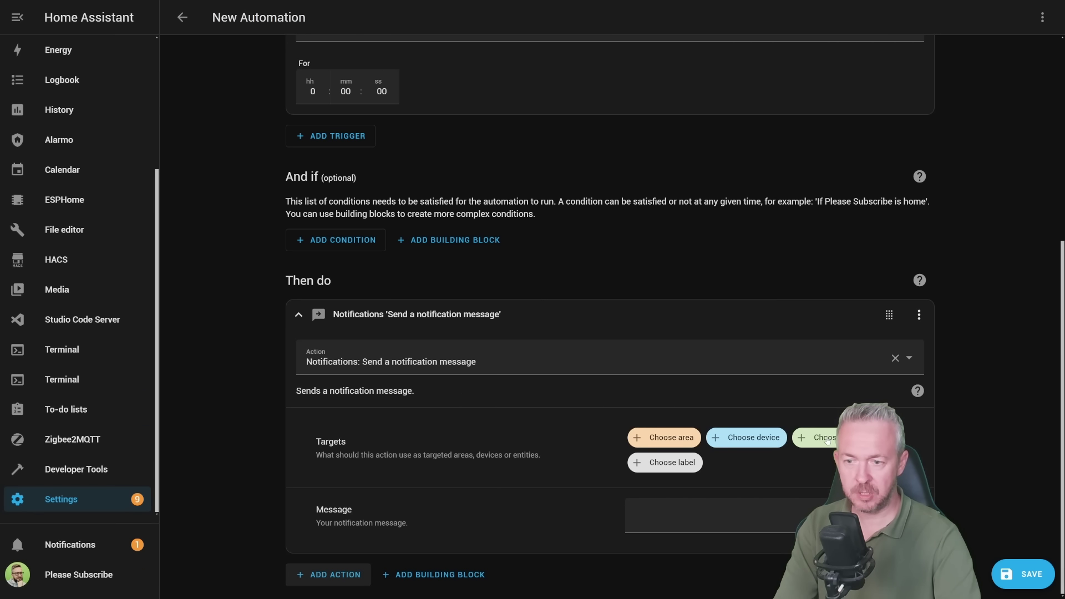
left_click(827, 440)
left_click(678, 484)
scroll(537, 411, "down", 1)
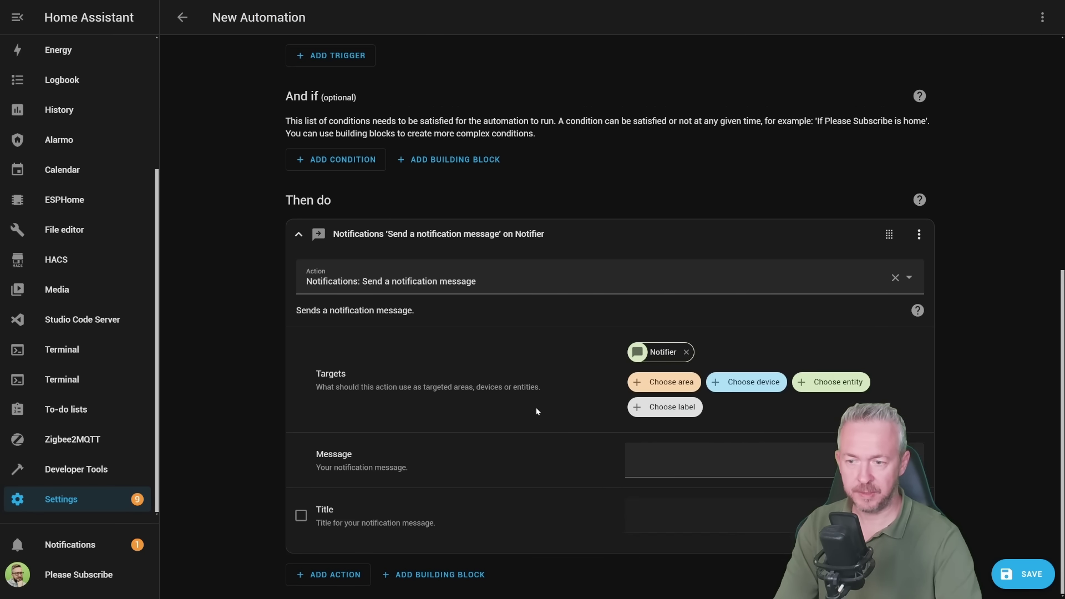
left_click(655, 457)
type("T")
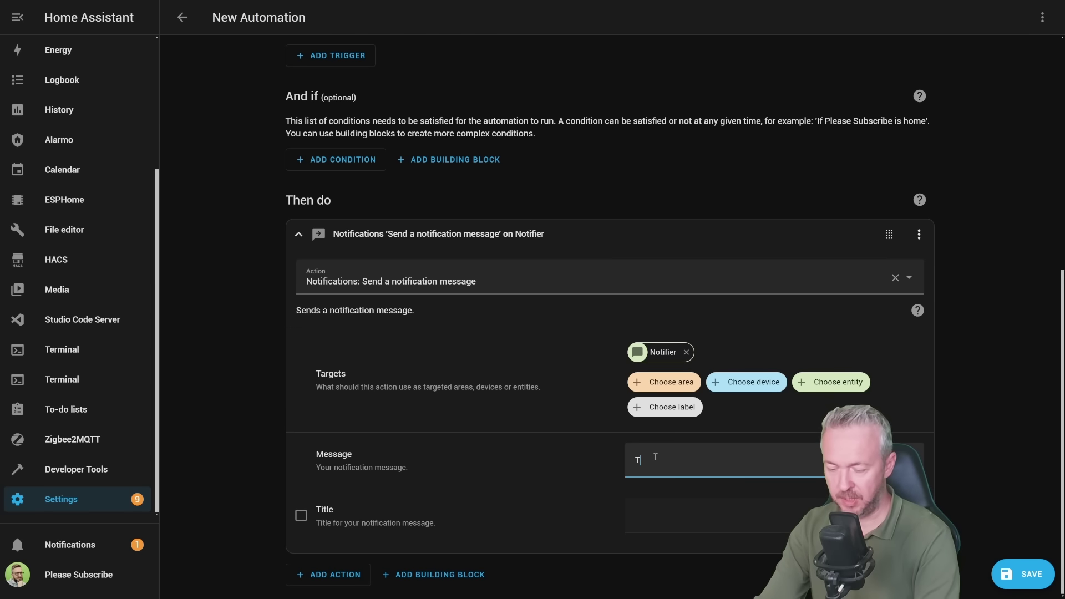
type("here is an update")
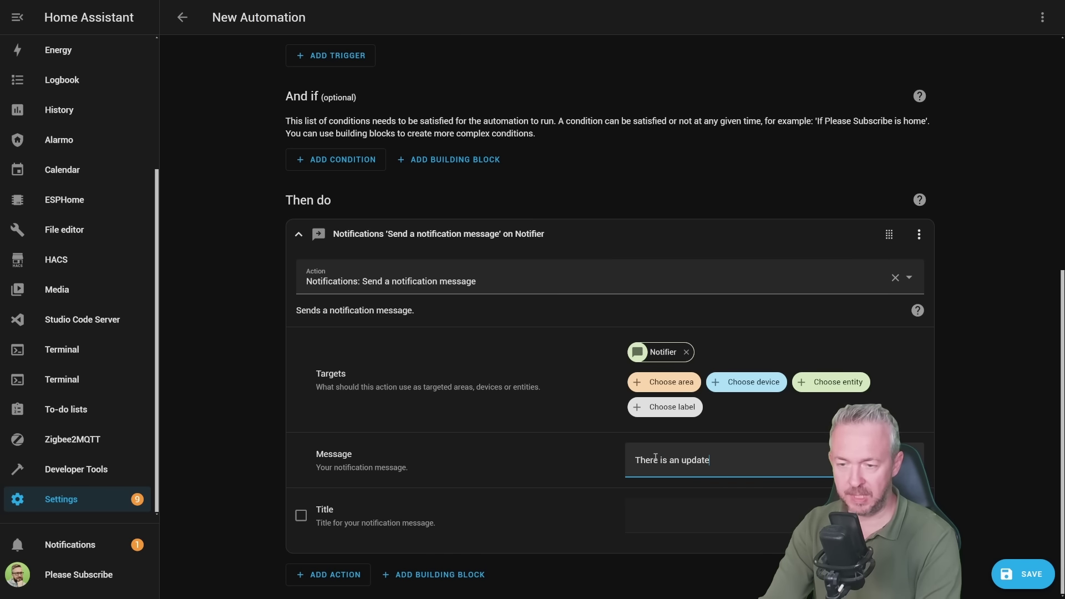
type(" to File e")
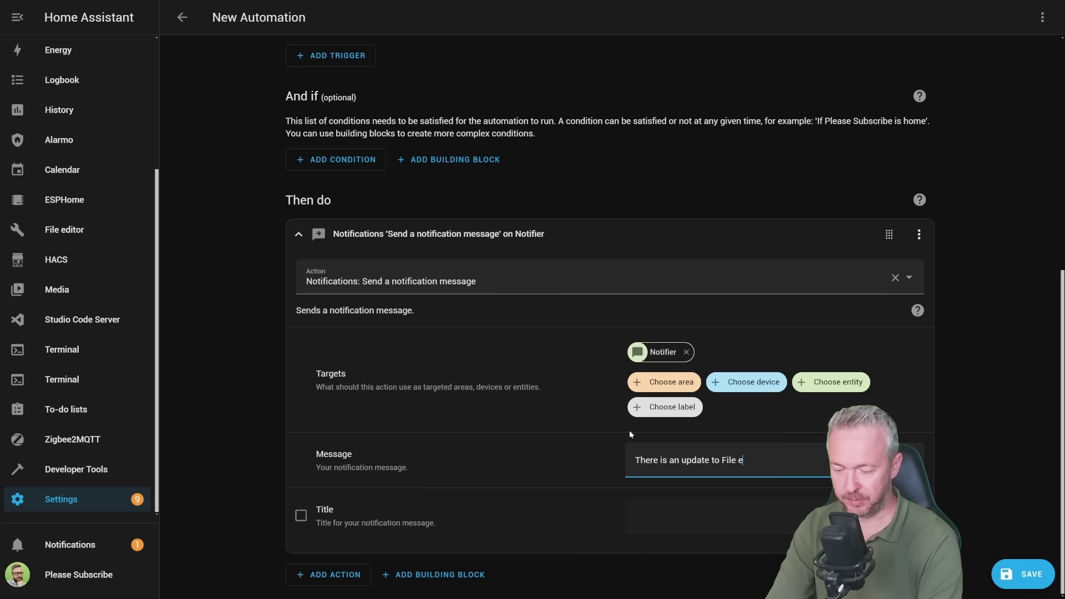
type("ditor - go check ")
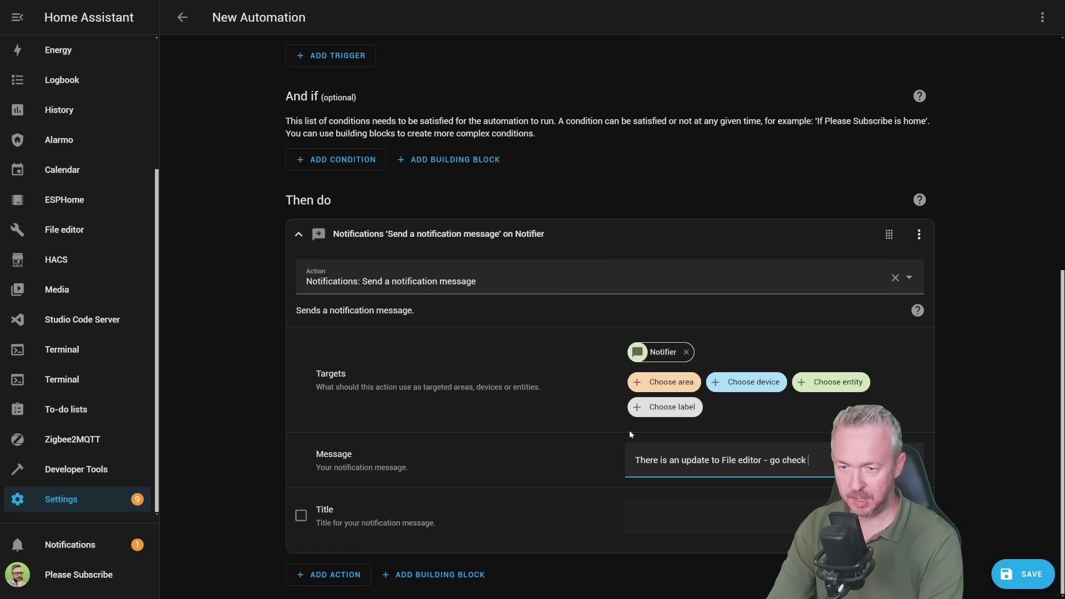
type("it our.")
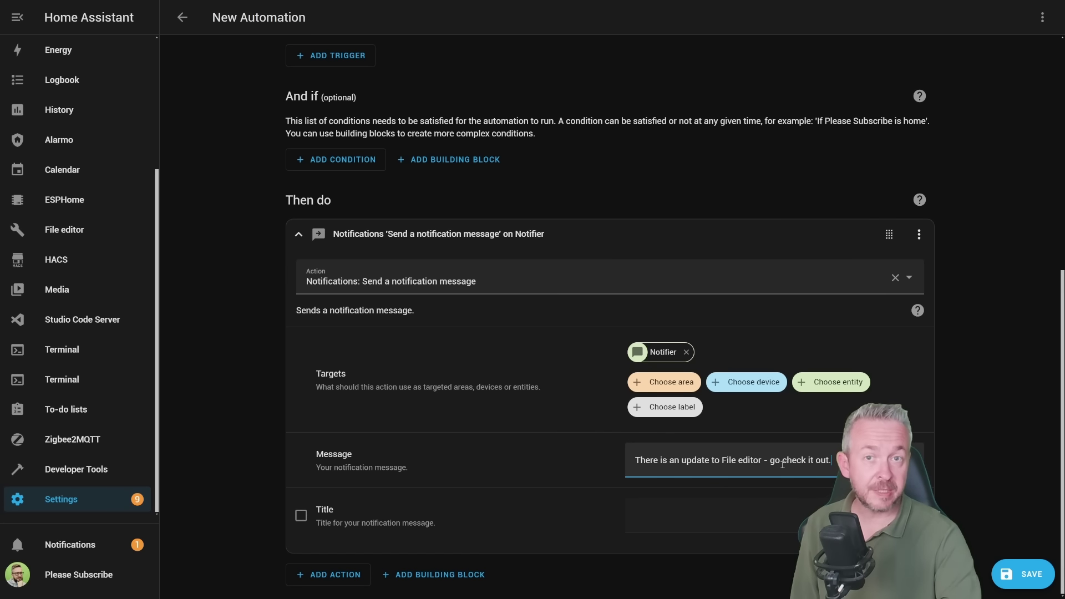
Save the automation with the name 'File Editor update'.
left_click(1022, 574)
key("ctrl+a")
type("File Edit")
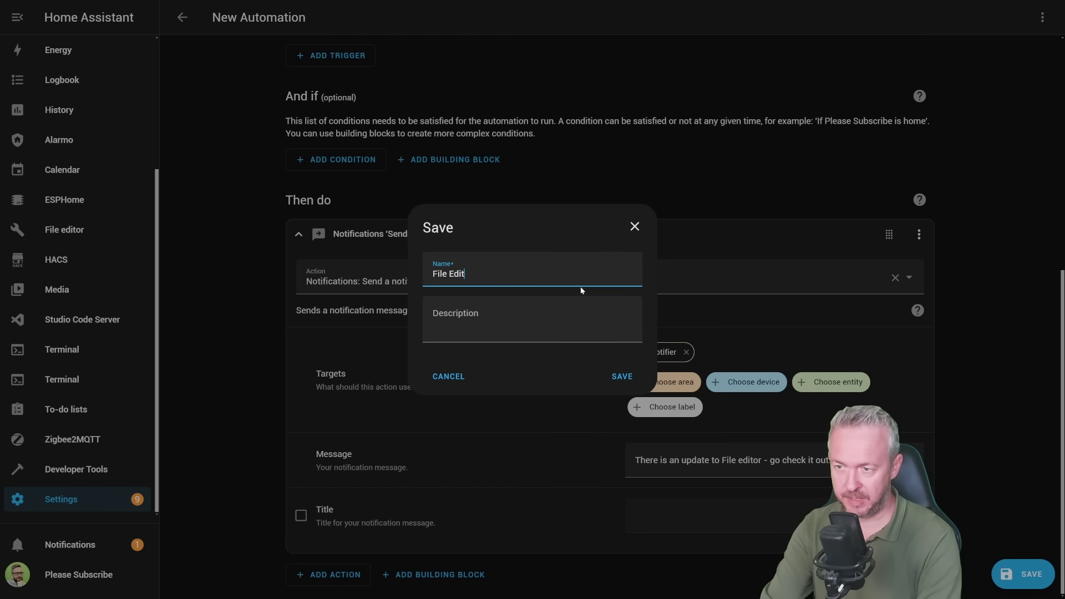
type("or update")
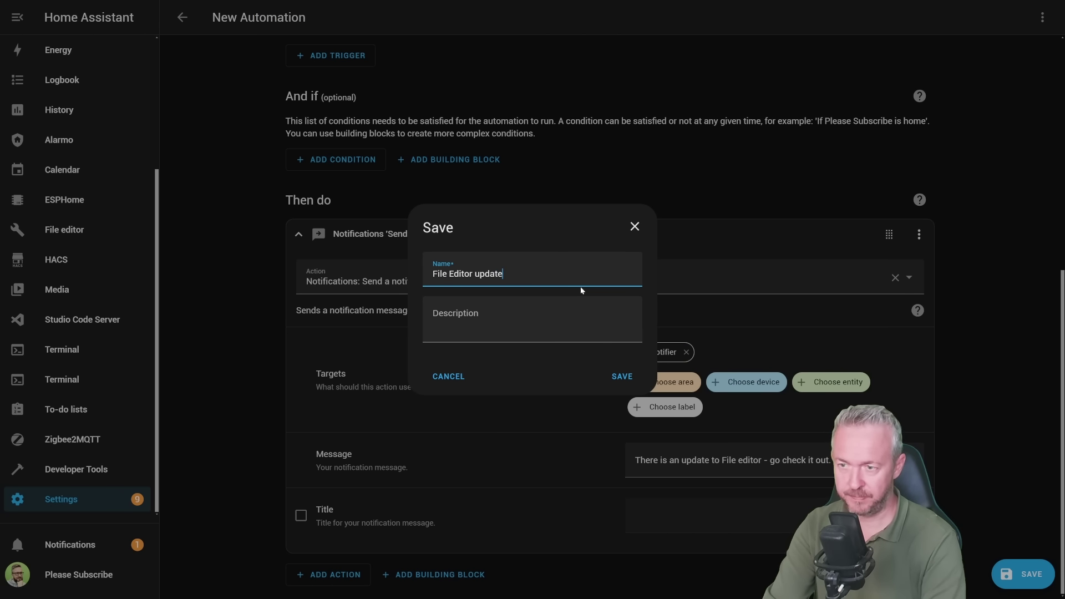
left_click(620, 383)
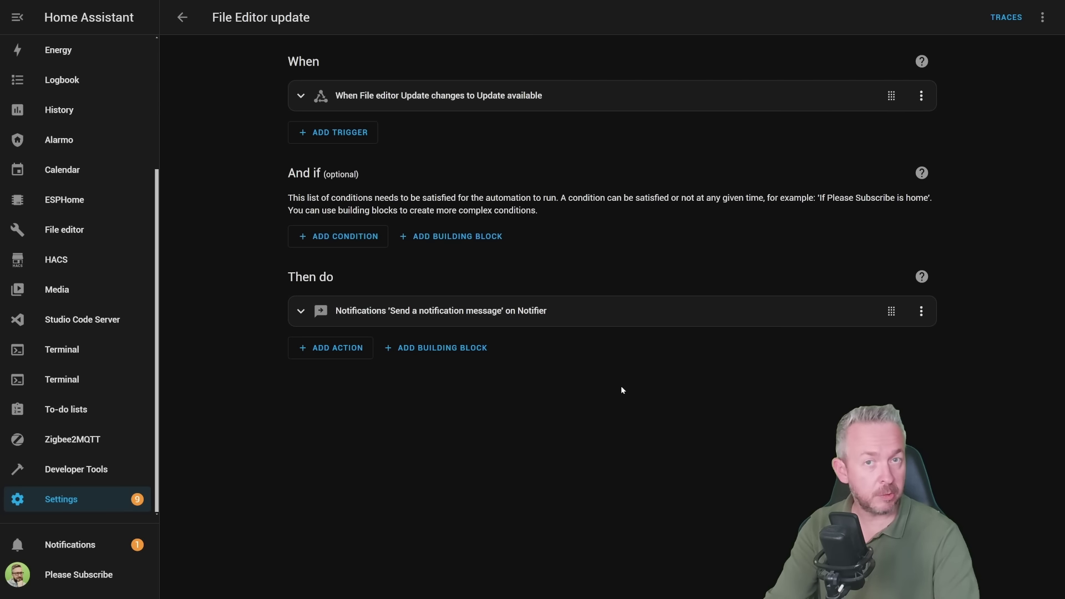
Open the notifications drawer to view the AI Automation Suggestions.
left_click(104, 543)
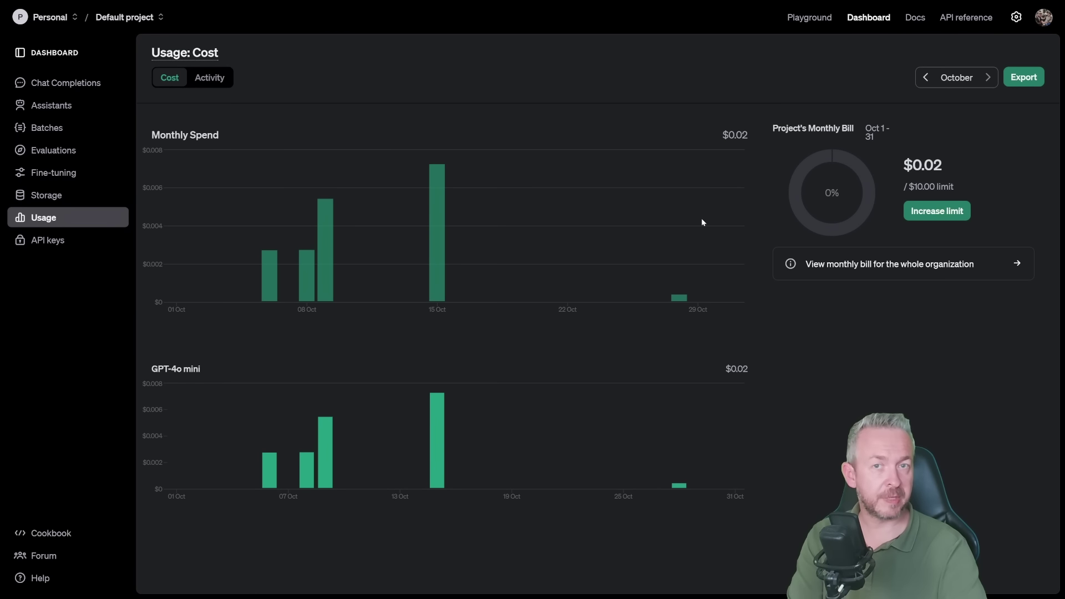
mouse_move(678, 298)
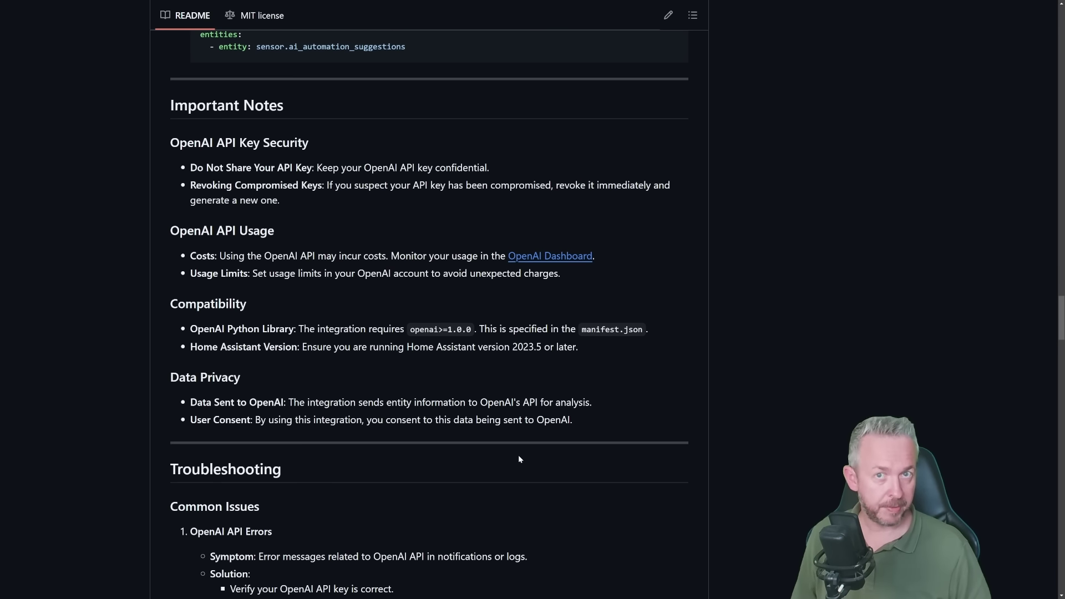
Scroll down through the README's Roadmap, then return to the top of the repository page.
scroll(519, 459, "down", 8)
scroll(509, 422, "down", 3)
scroll(508, 422, "down", 8)
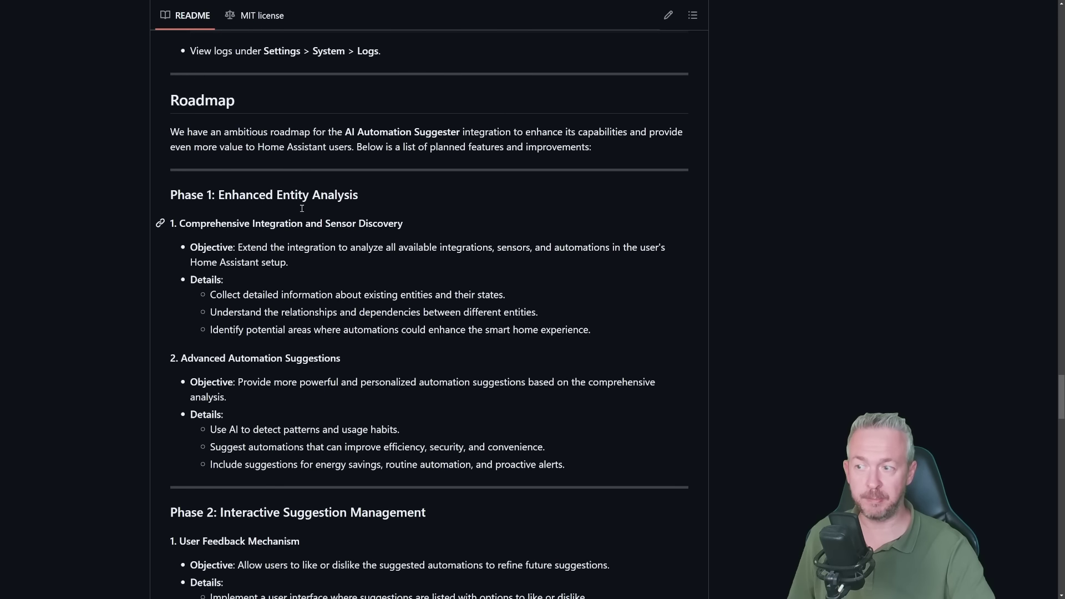
scroll(333, 211, "down", 3)
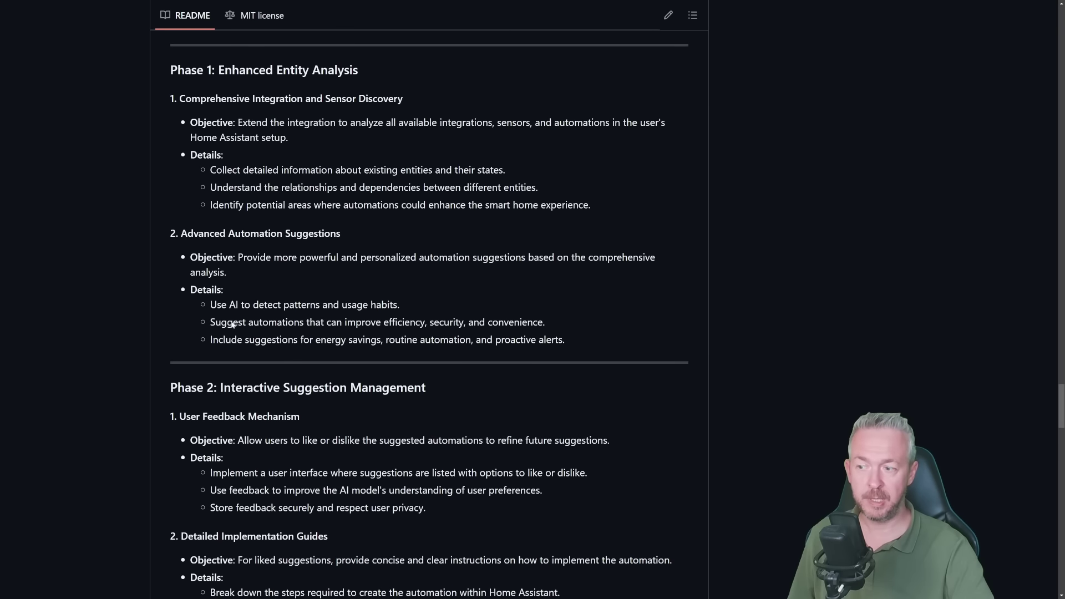
scroll(234, 422, "down", 9)
scroll(237, 416, "down", 3)
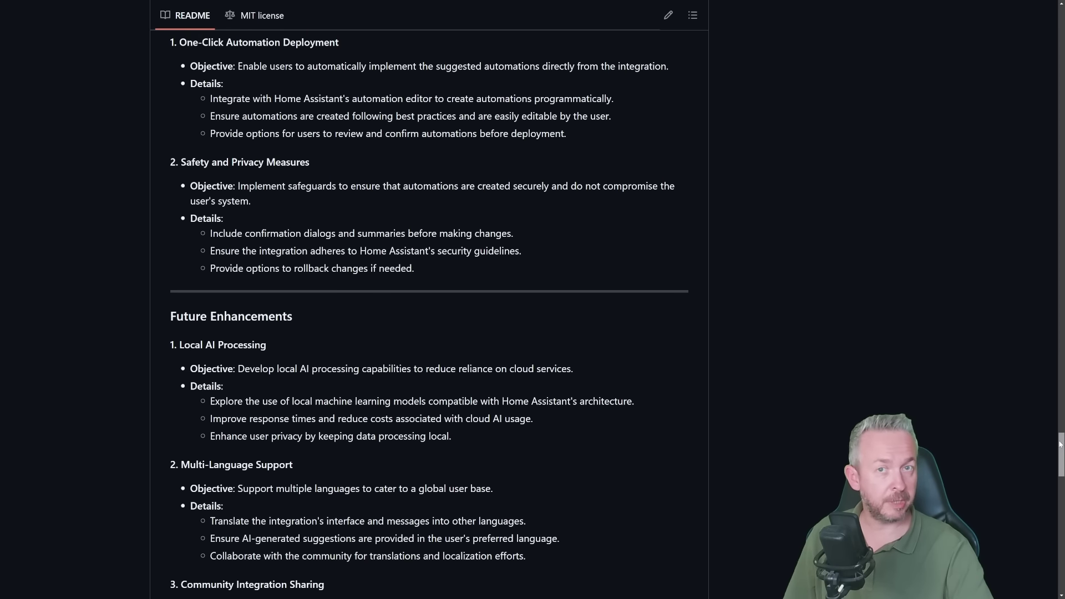
left_click_drag(1060, 445, 1017, 26)
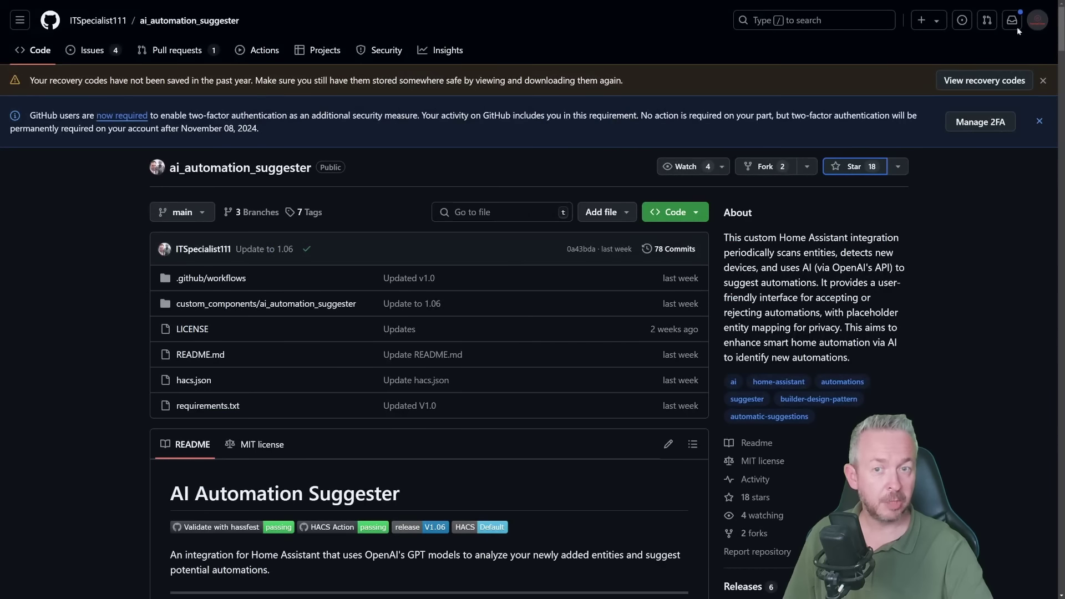
Star the ai_automation_suggester repository on GitHub.
left_click(844, 168)
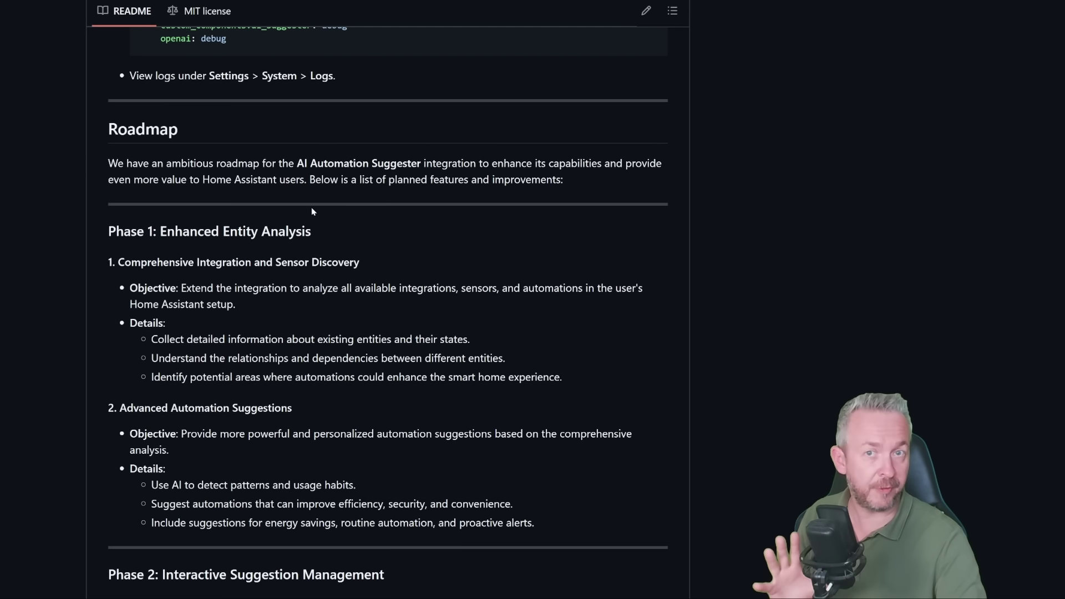
scroll(312, 213, "down", 5)
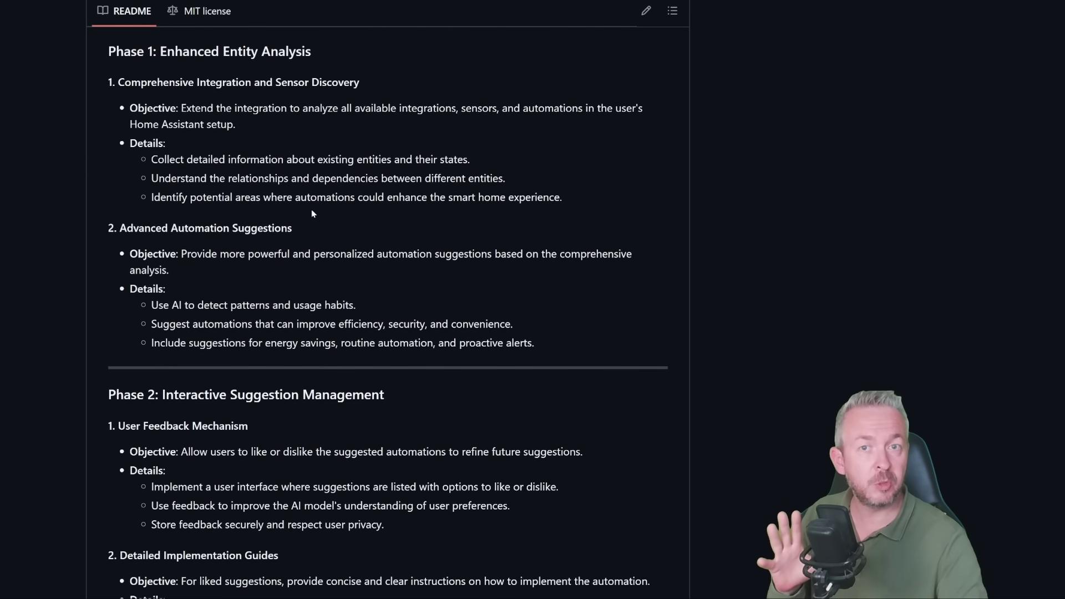
scroll(312, 211, "down", 4)
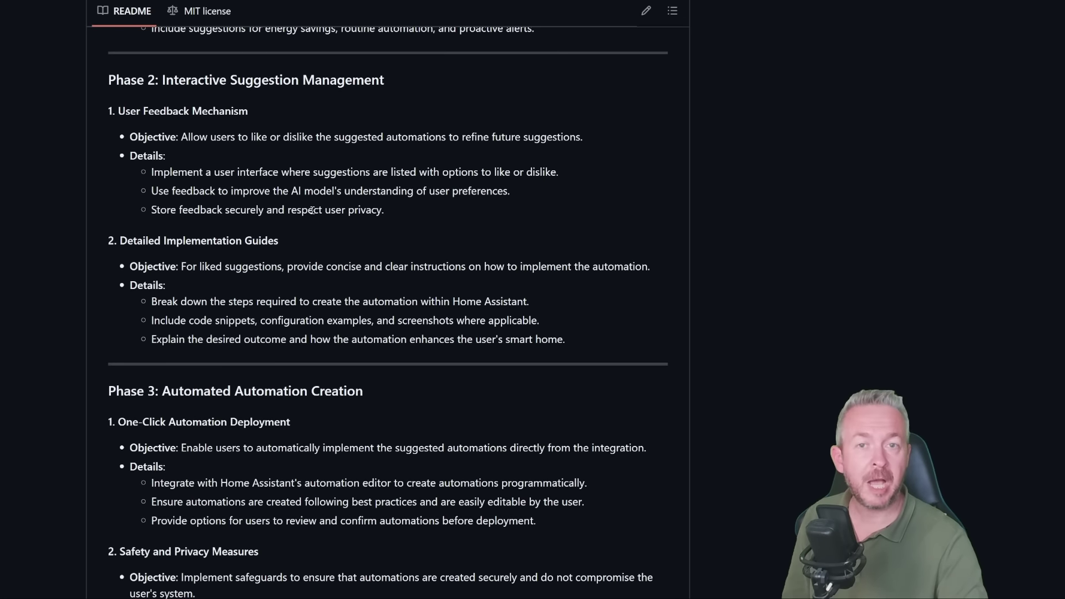
scroll(312, 211, "down", 7)
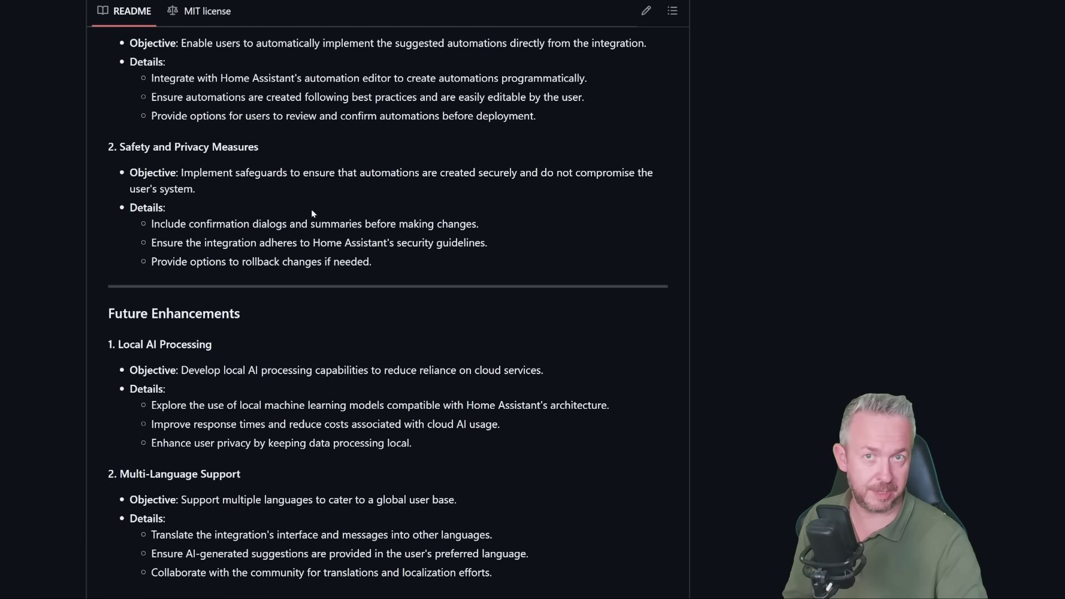
scroll(312, 214, "down", 2)
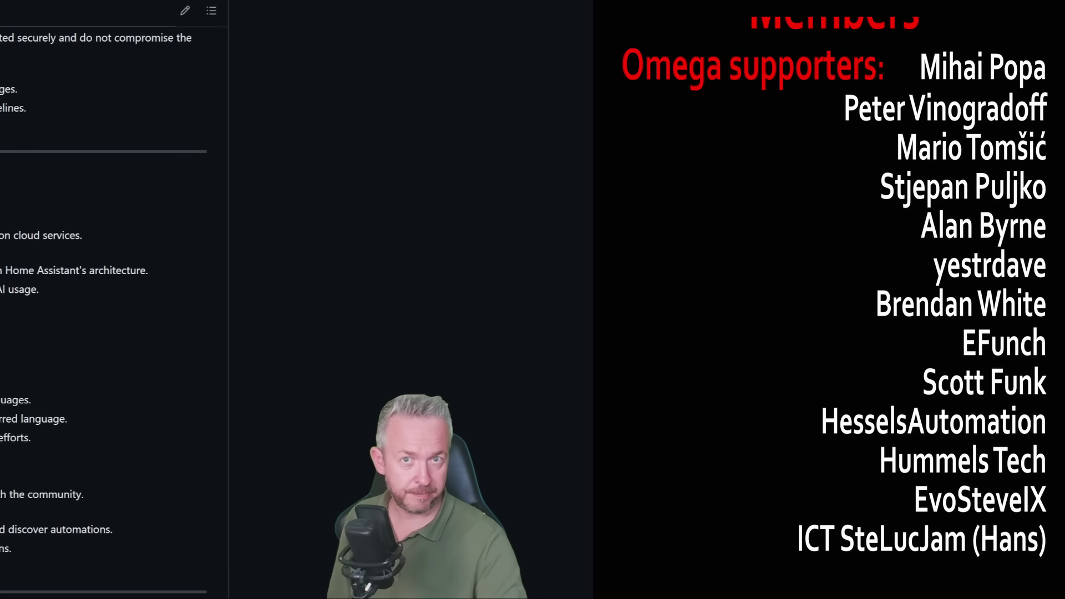
scroll(111, 299, "down", 3)
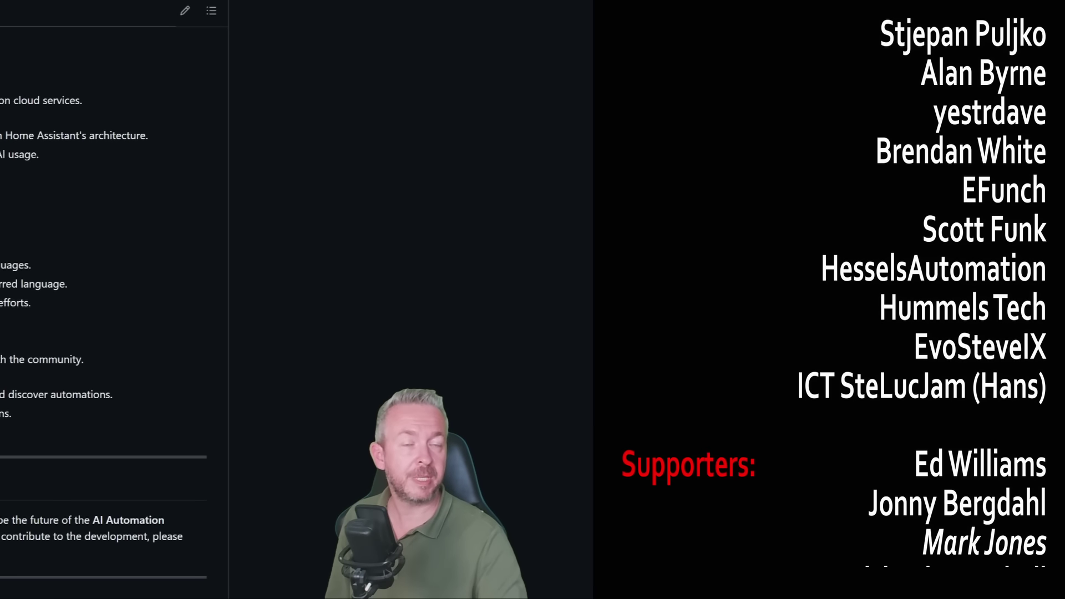